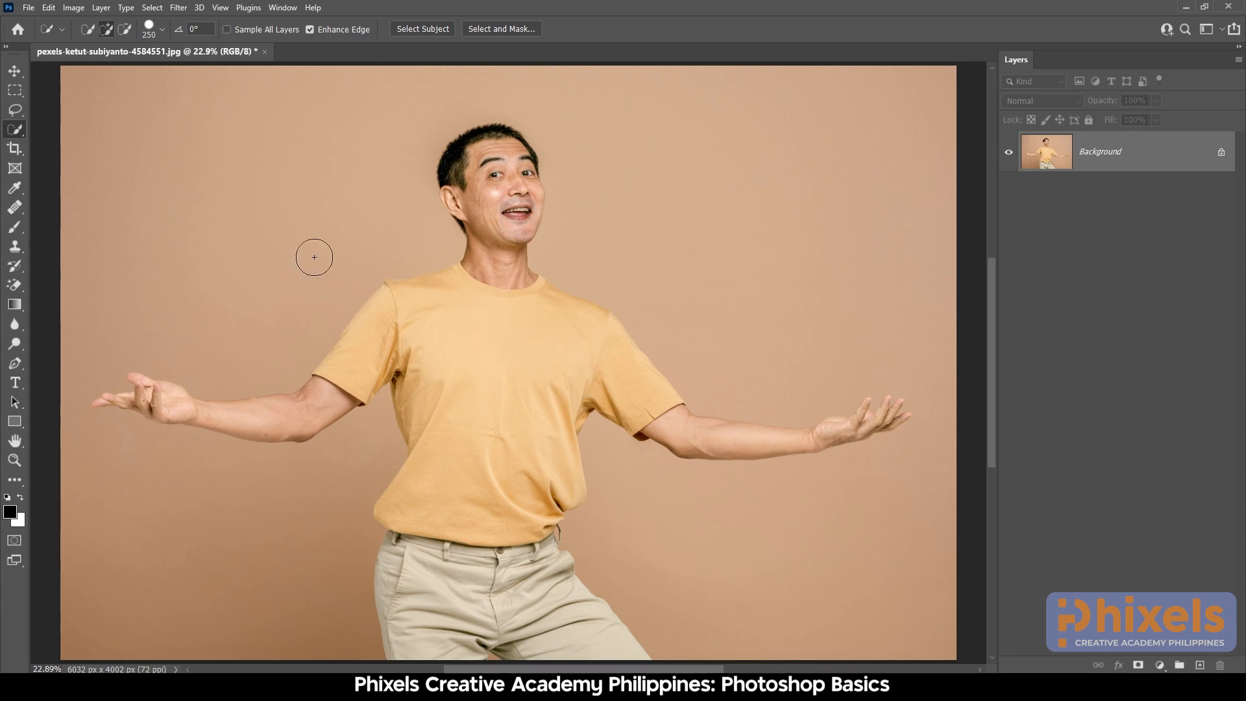
Select the yellow T-shirt with the Quick Selection tool, leaving the neck and arms out of the selection
mouse_move(358, 363)
mouse_down()
mouse_move(394, 329)
mouse_move(452, 342)
mouse_move(485, 365)
mouse_move(470, 421)
mouse_up()
drag(475, 243, 520, 254)
Desaturate the selected shirt to grey with a Hue/Saturation adjustment at saturation -100
click(83, 9)
mouse_move(92, 41)
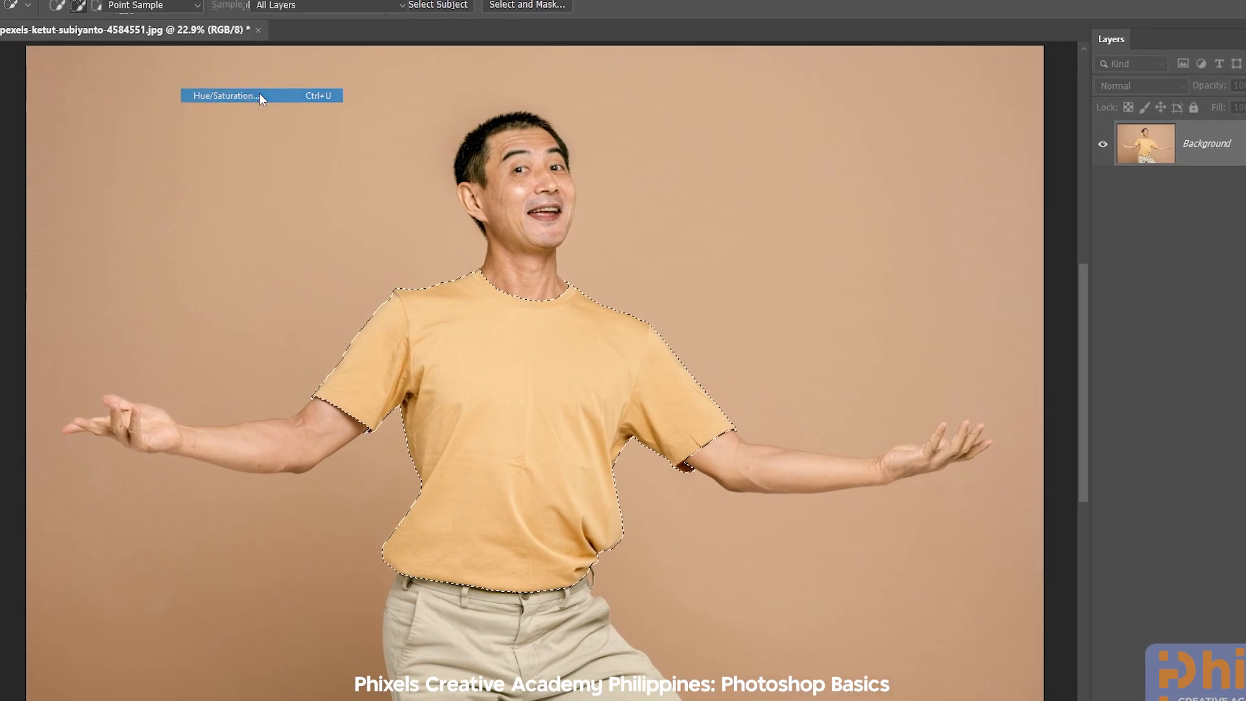
click(260, 97)
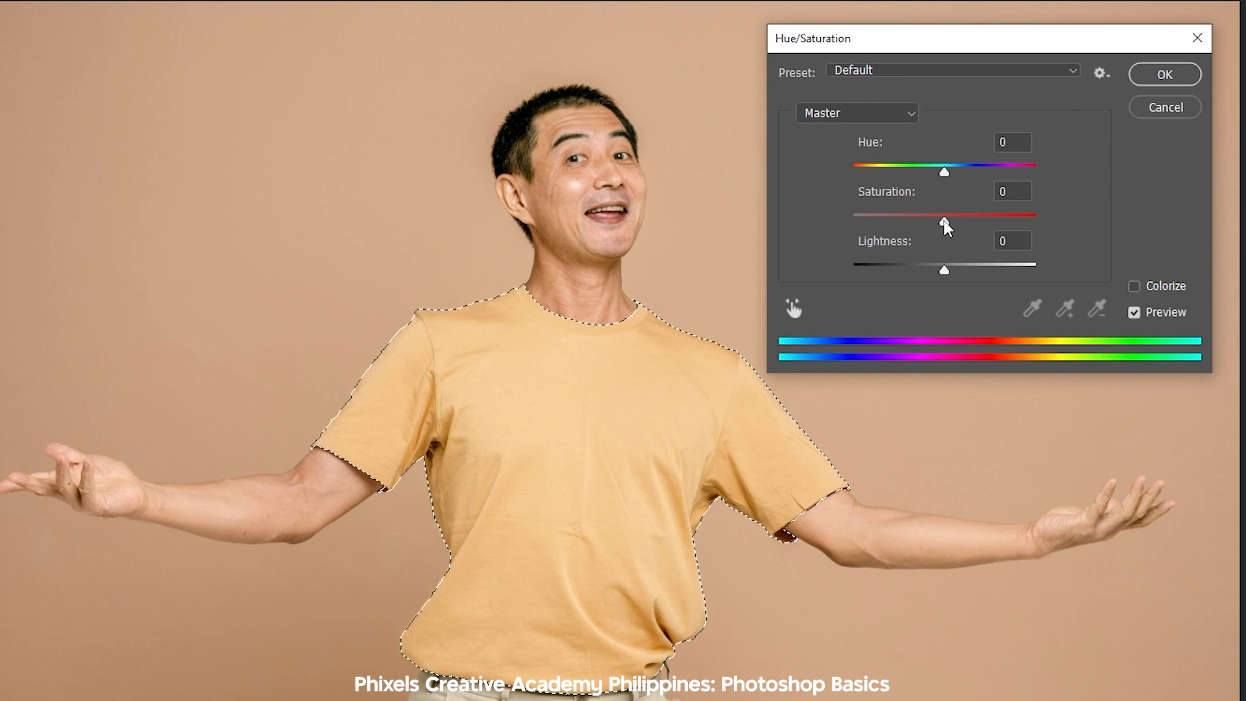
drag(944, 221, 815, 217)
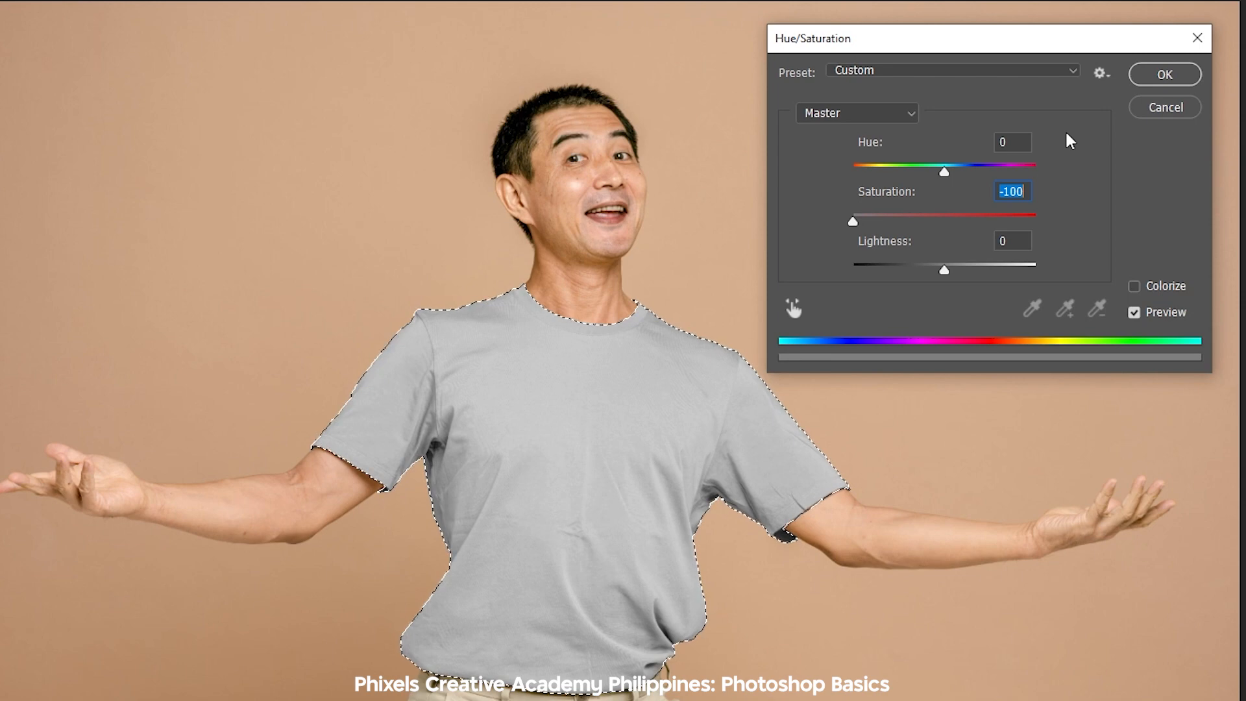
click(1162, 75)
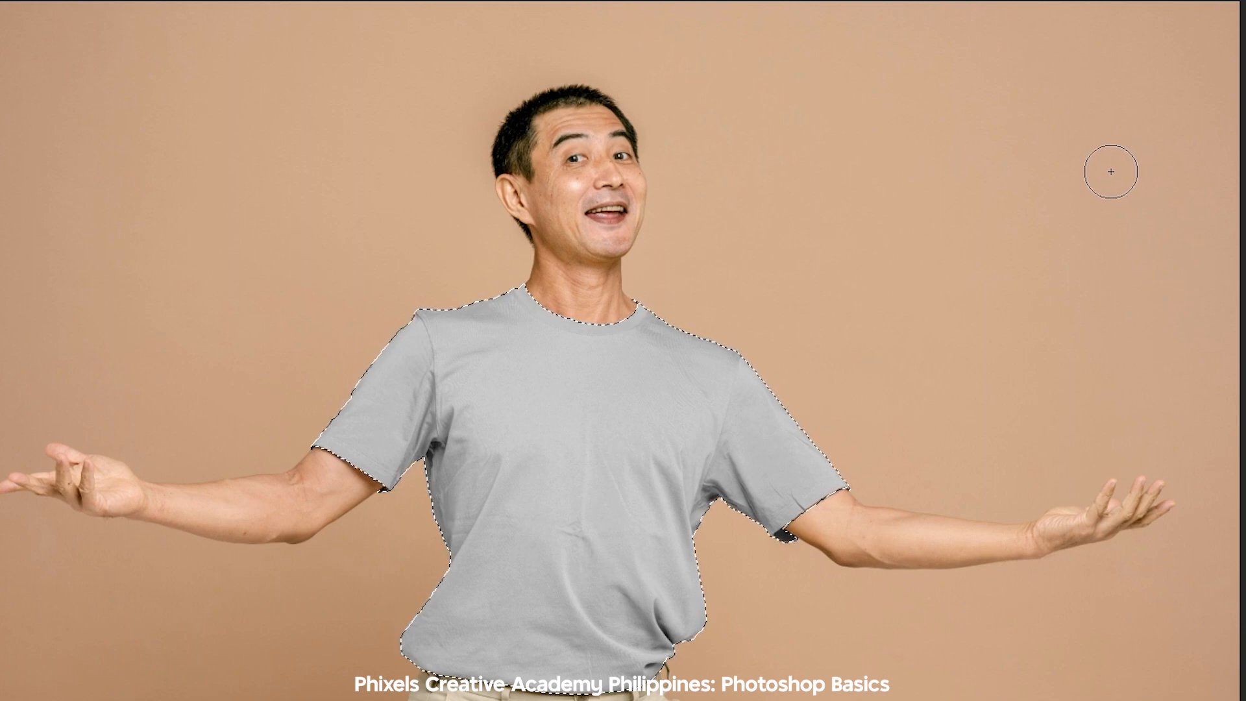
Start a new Hue/Saturation adjustment on the grey shirt, enable Colorize and set the saturation to 54
click(2, 1)
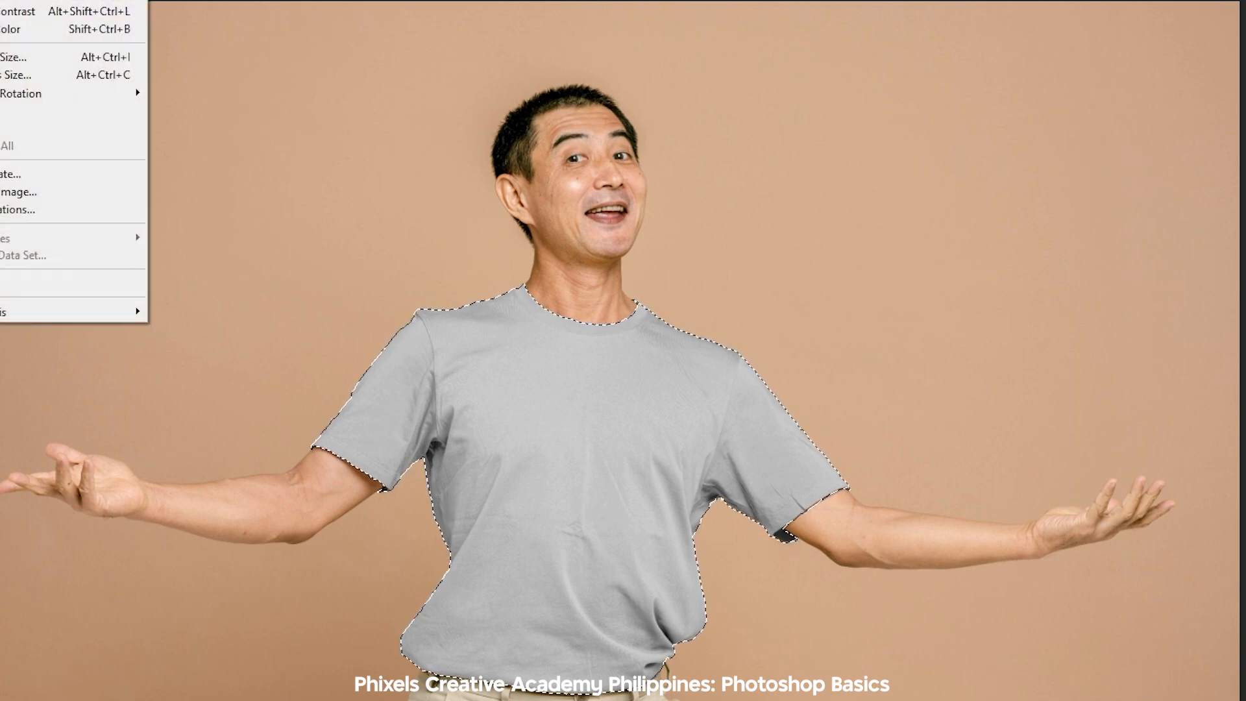
mouse_move(26, 1)
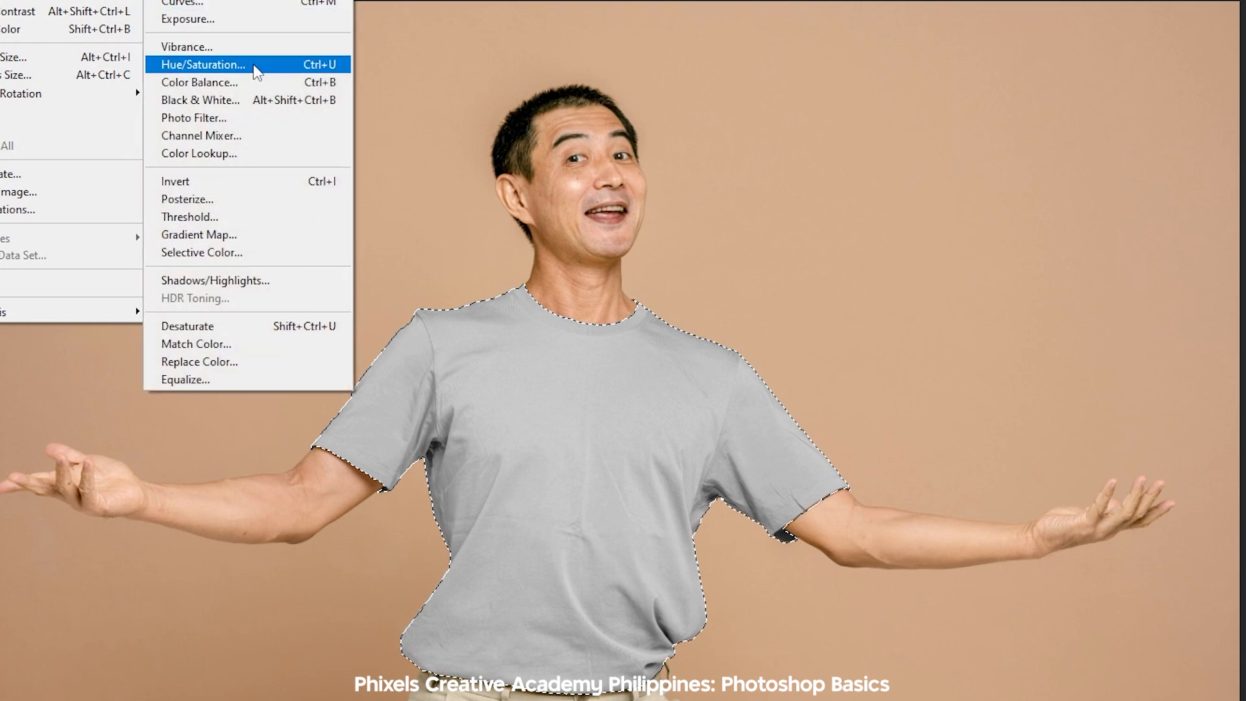
click(256, 65)
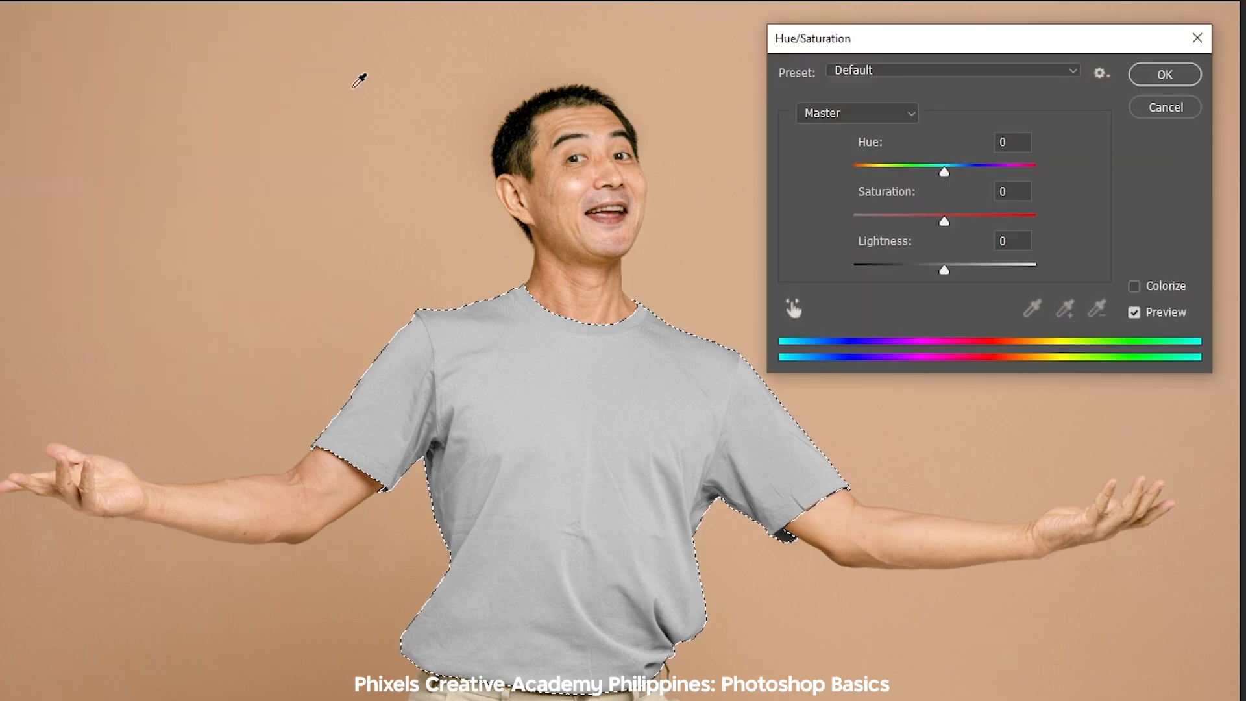
click(1135, 286)
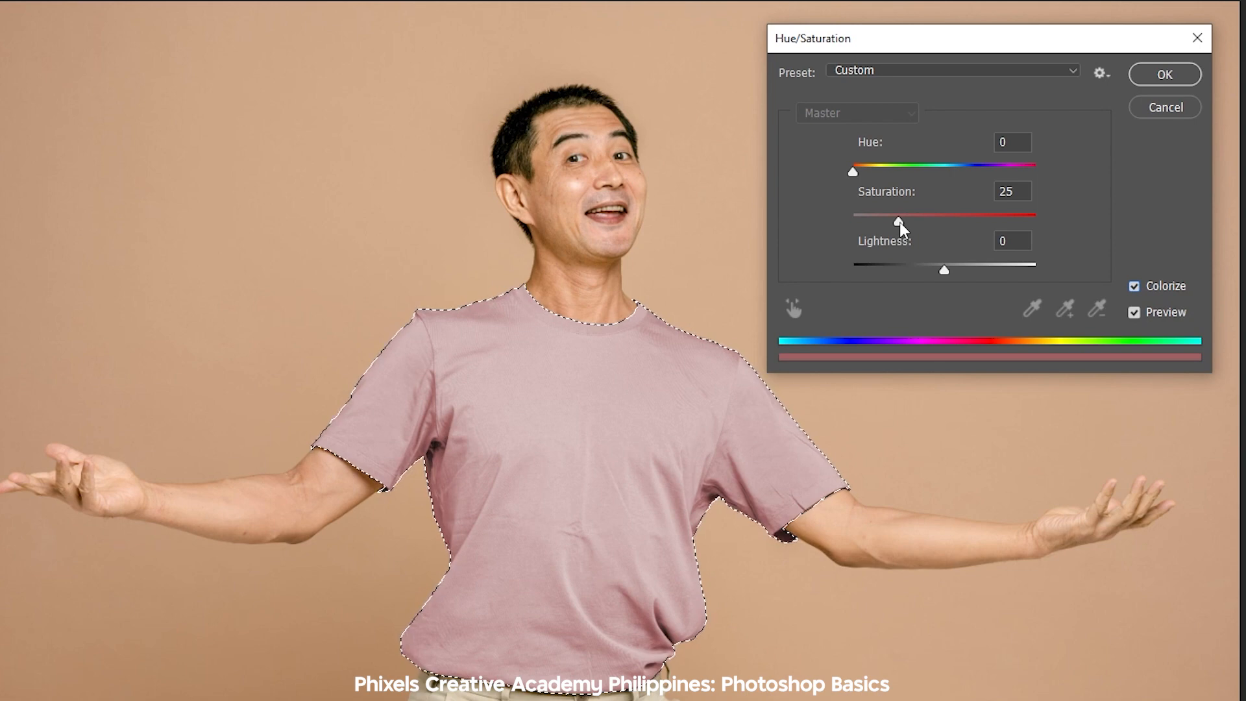
drag(900, 222, 1018, 235)
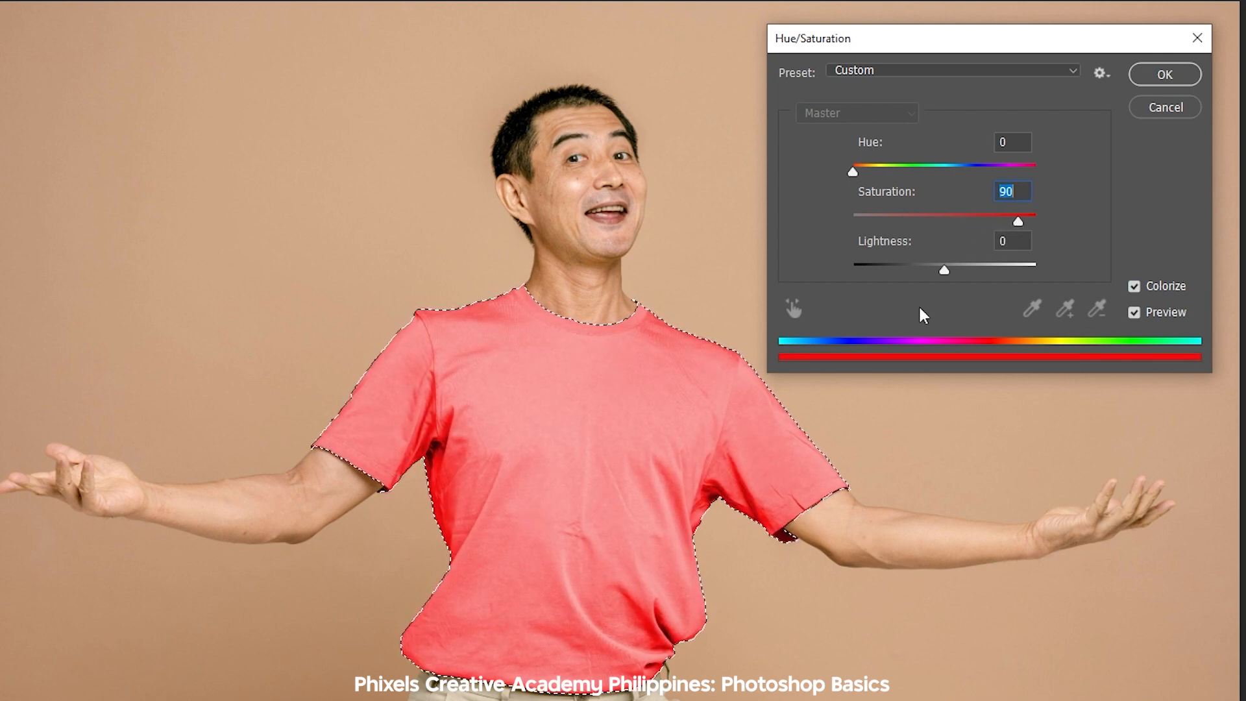
drag(1016, 223, 952, 227)
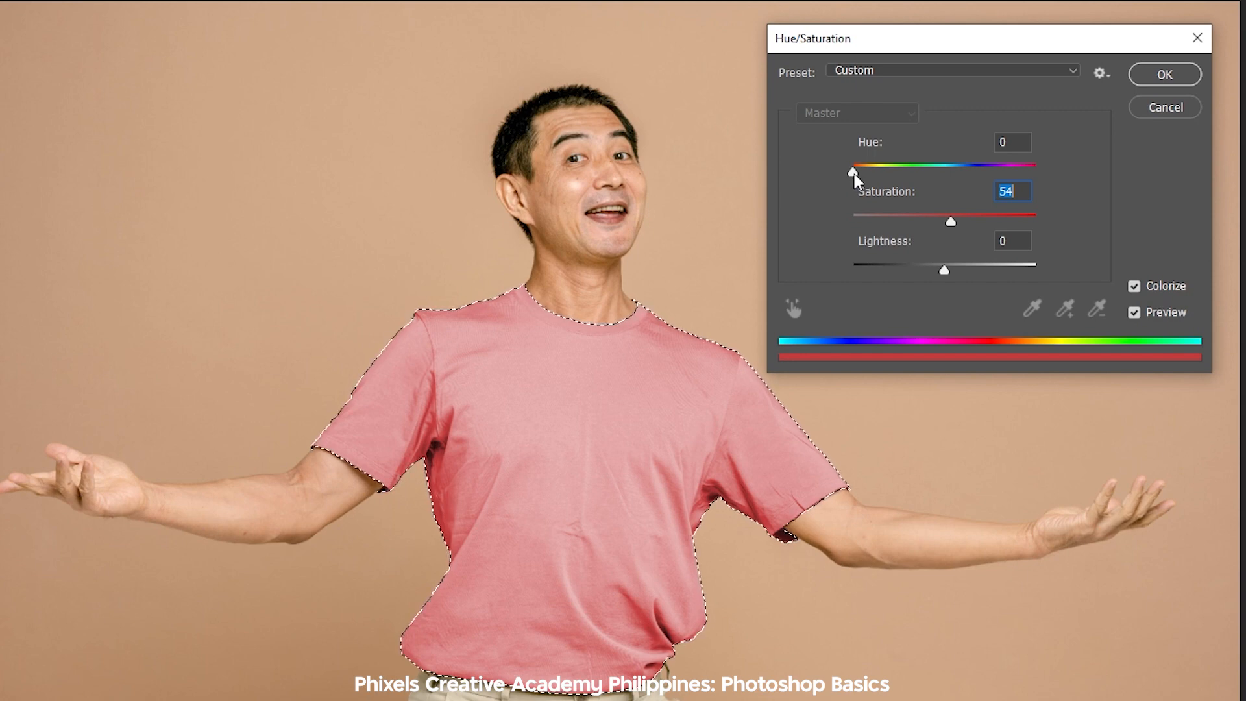
Turn the shirt blue with hue 239, lightness -30 and saturation 48, and apply the adjustment
drag(854, 174, 975, 180)
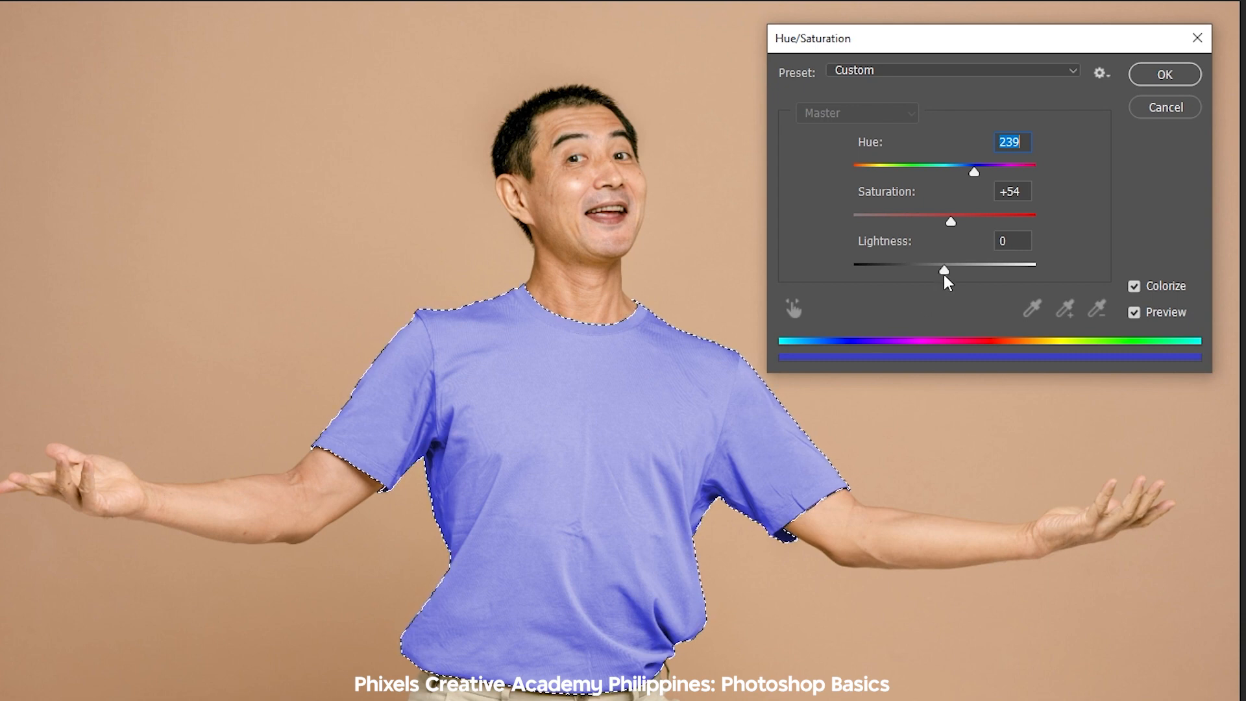
drag(945, 272, 917, 272)
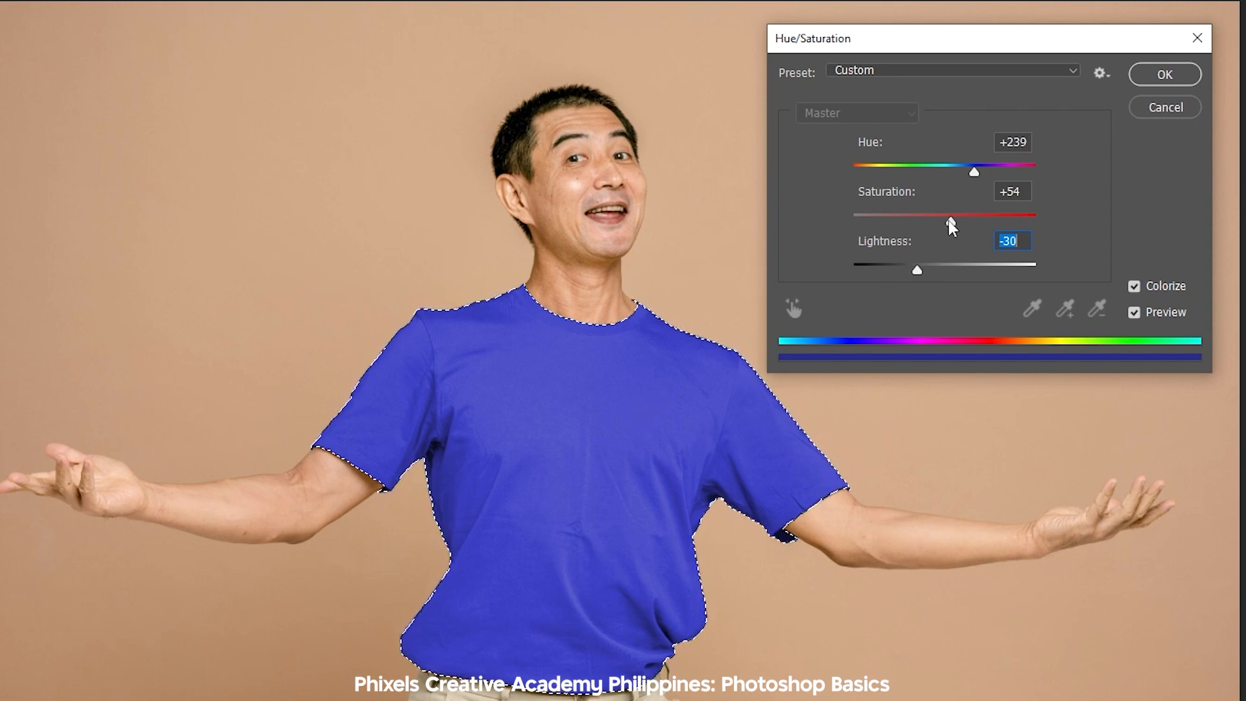
drag(948, 221, 943, 226)
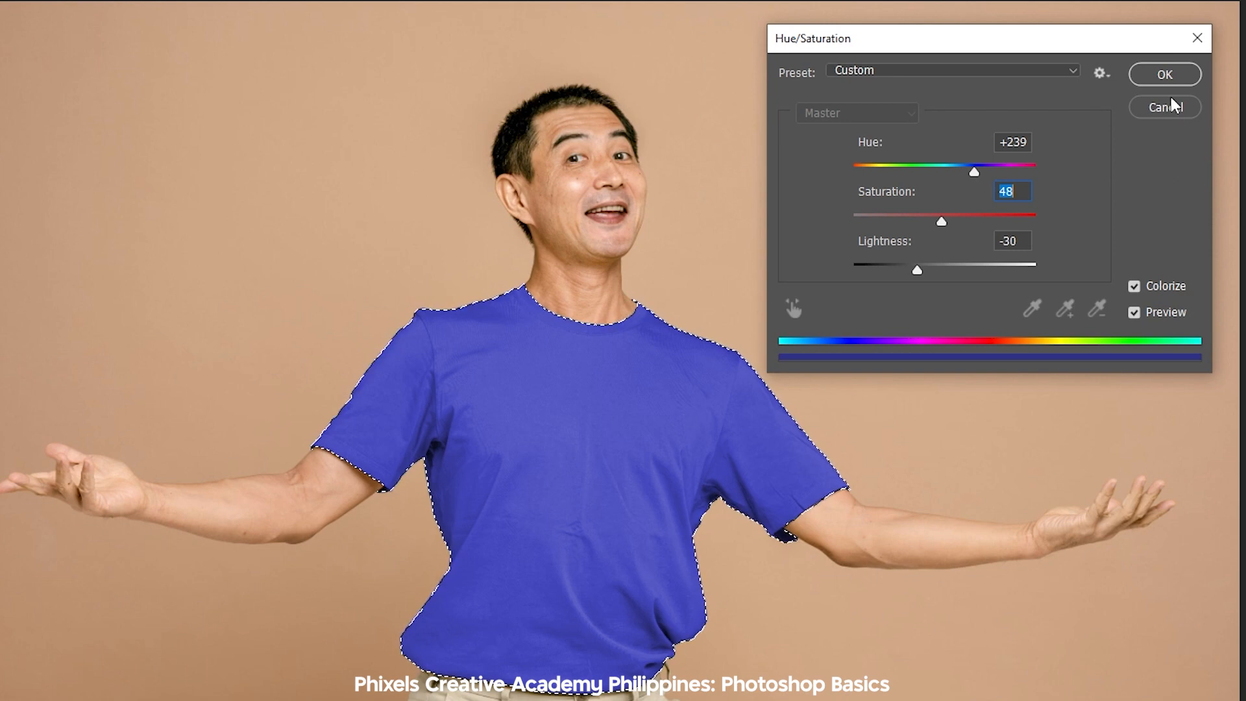
click(1166, 71)
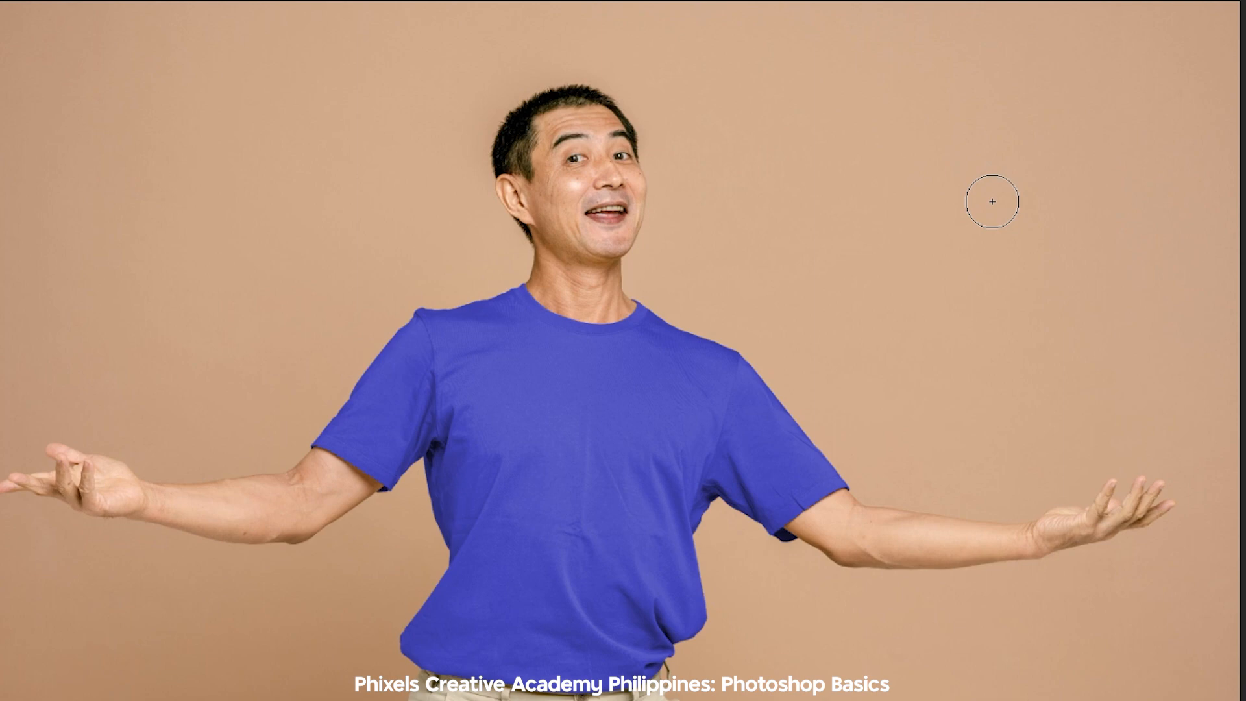
Undo the blue colorizing and the desaturation, going back to the yellow shirt with its selection active
key(ctrl+z)
key(ctrl+z)
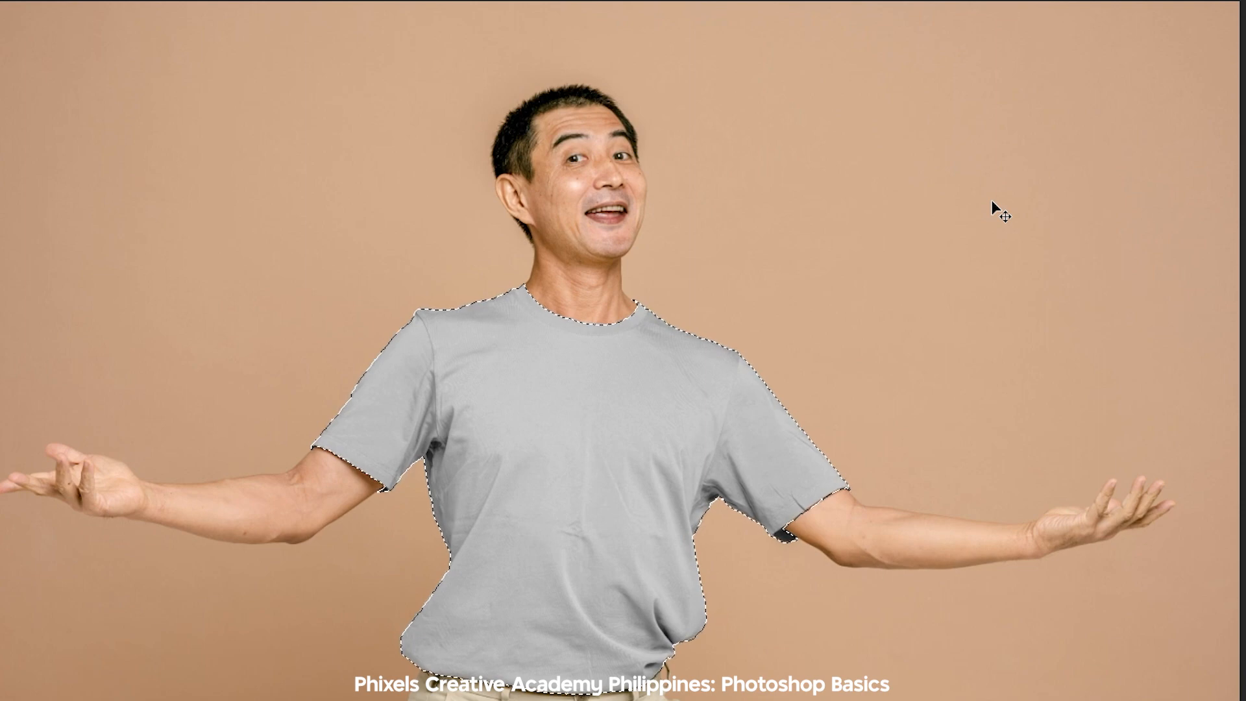
key(ctrl+z)
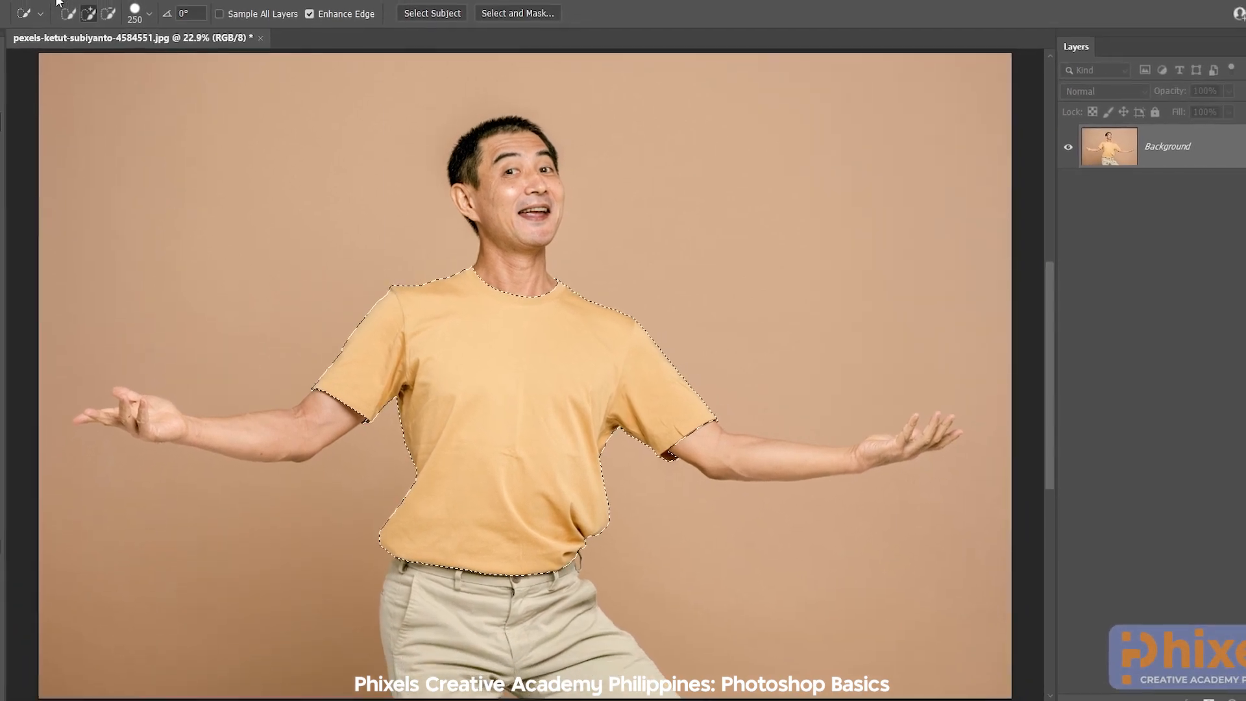
Remove the color from the selected yellow shirt with Hue/Saturation by setting the saturation to -100
click(58, 2)
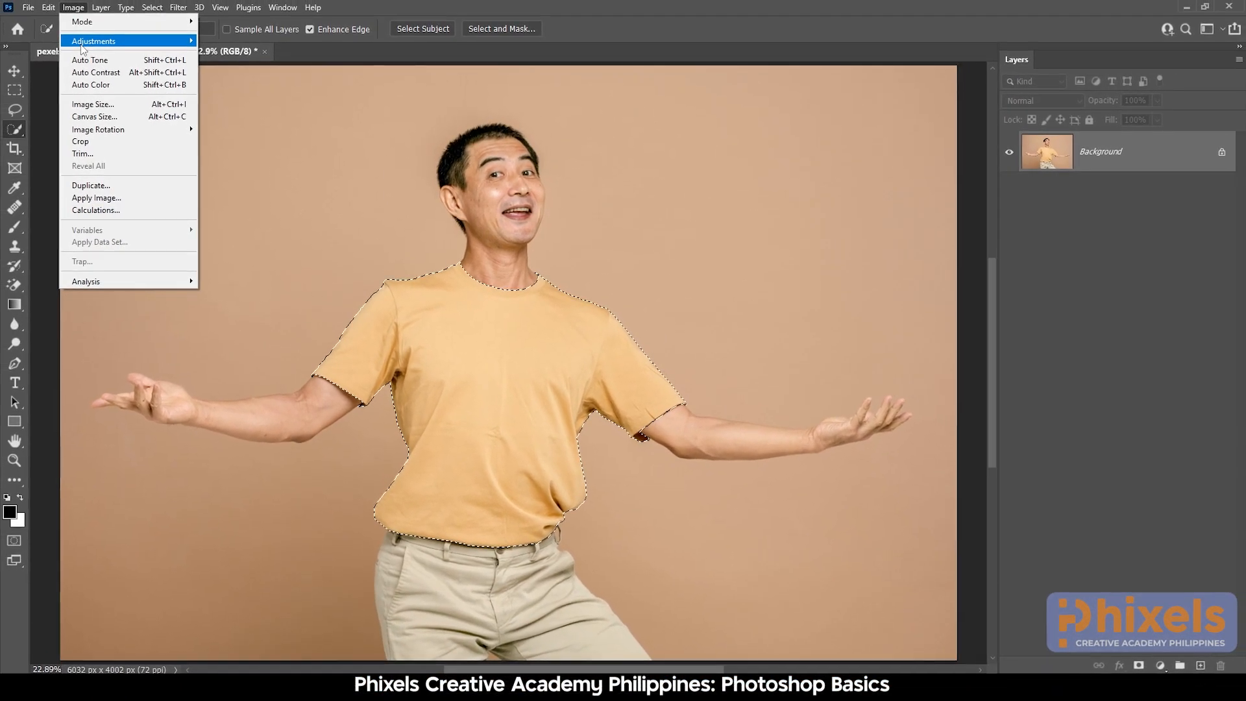
mouse_move(83, 46)
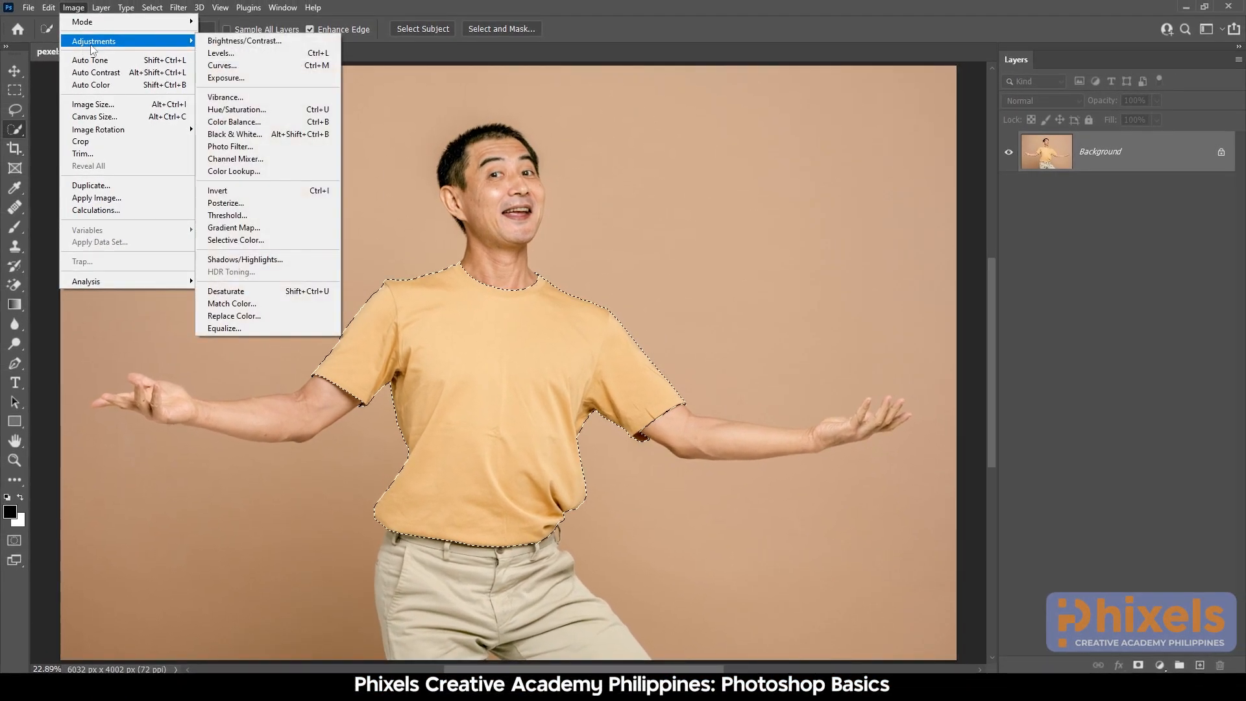
click(263, 110)
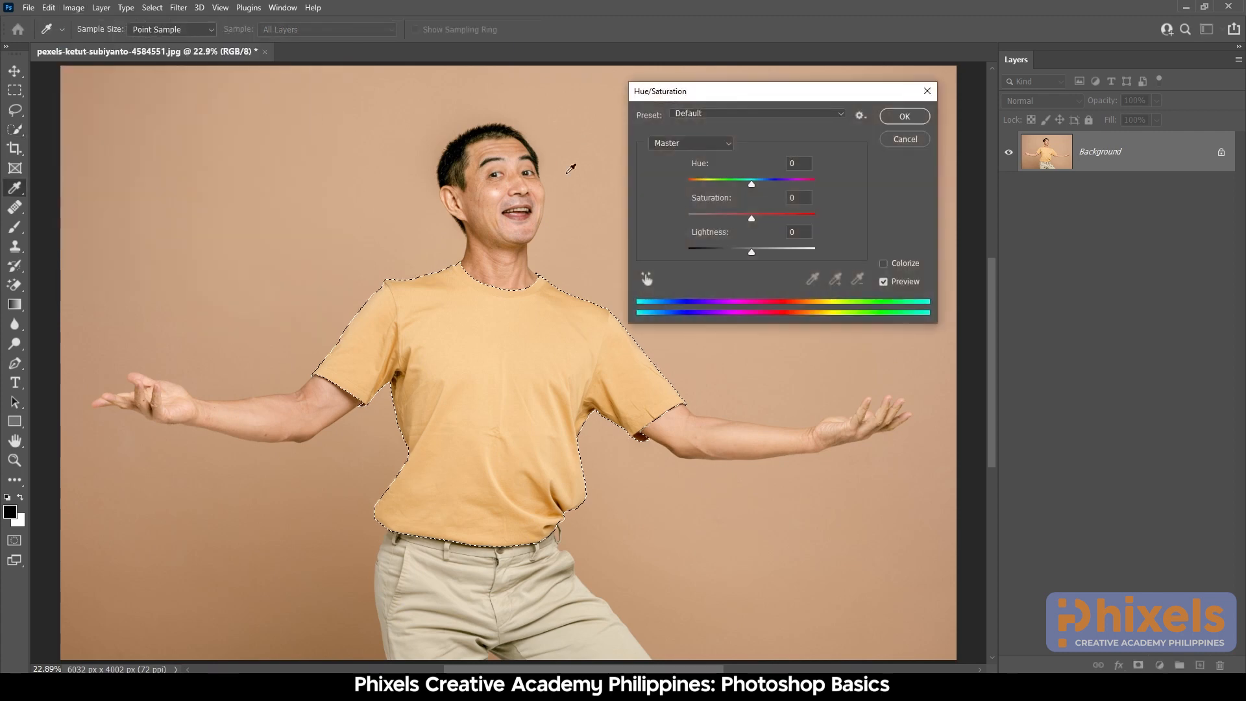
drag(753, 219, 652, 223)
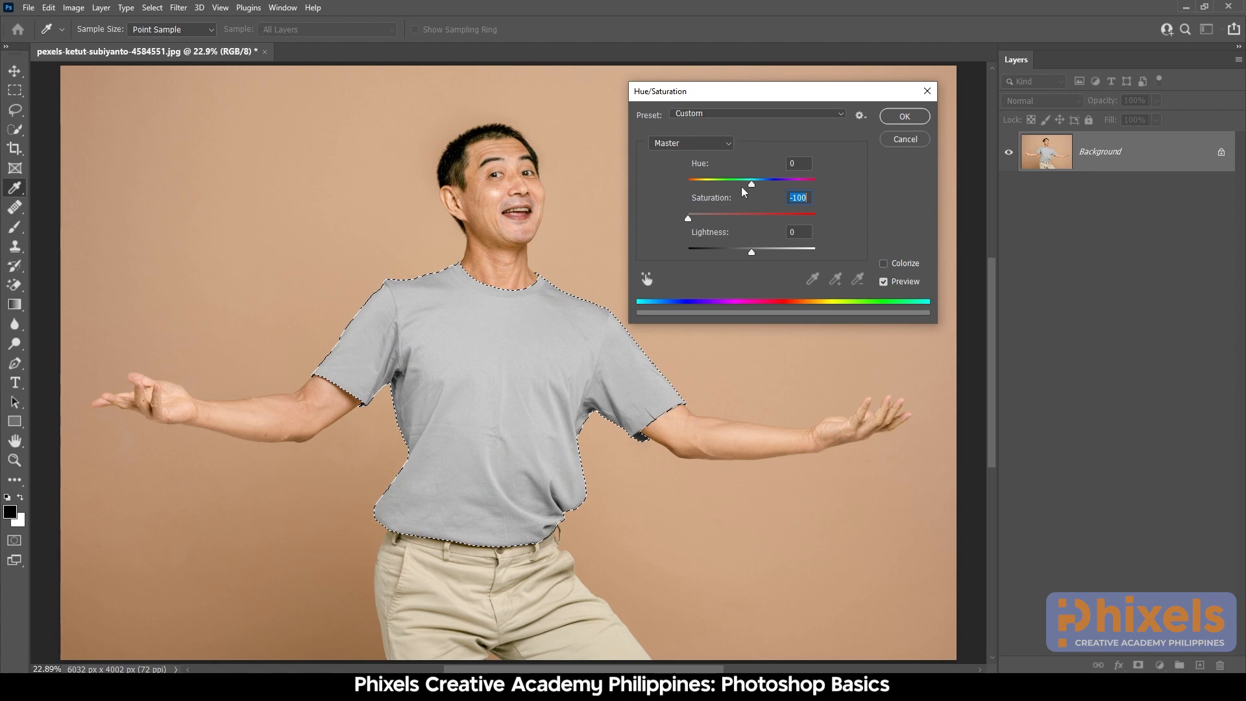
click(904, 117)
key(w)
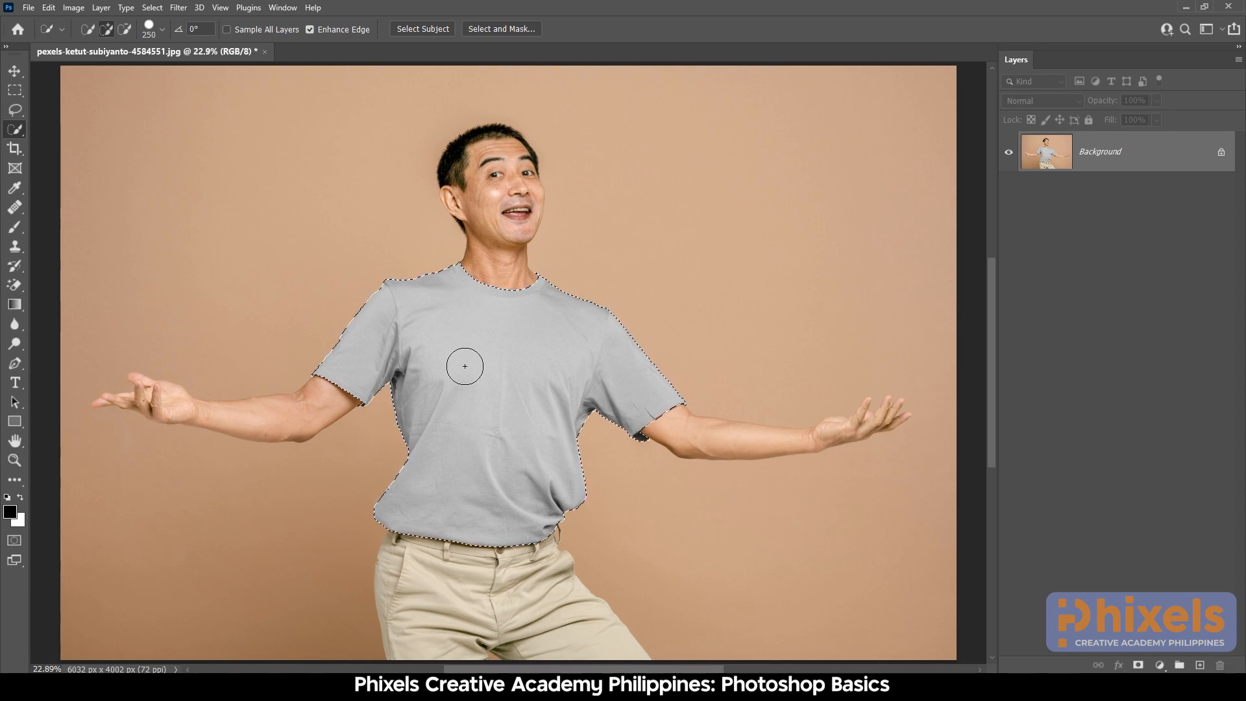
Open the Curves adjustment for the selected grey shirt and move its dialog clear of the shirt, with the black point at input 0
click(74, 7)
mouse_move(86, 43)
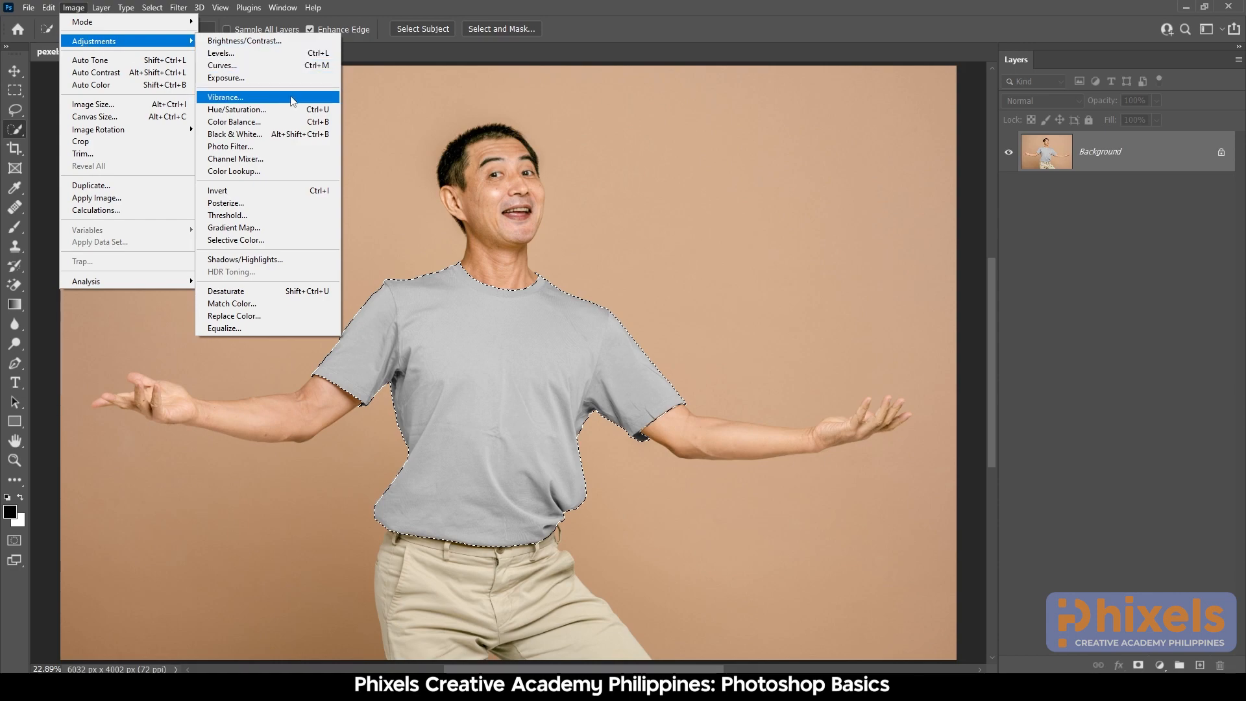
click(222, 65)
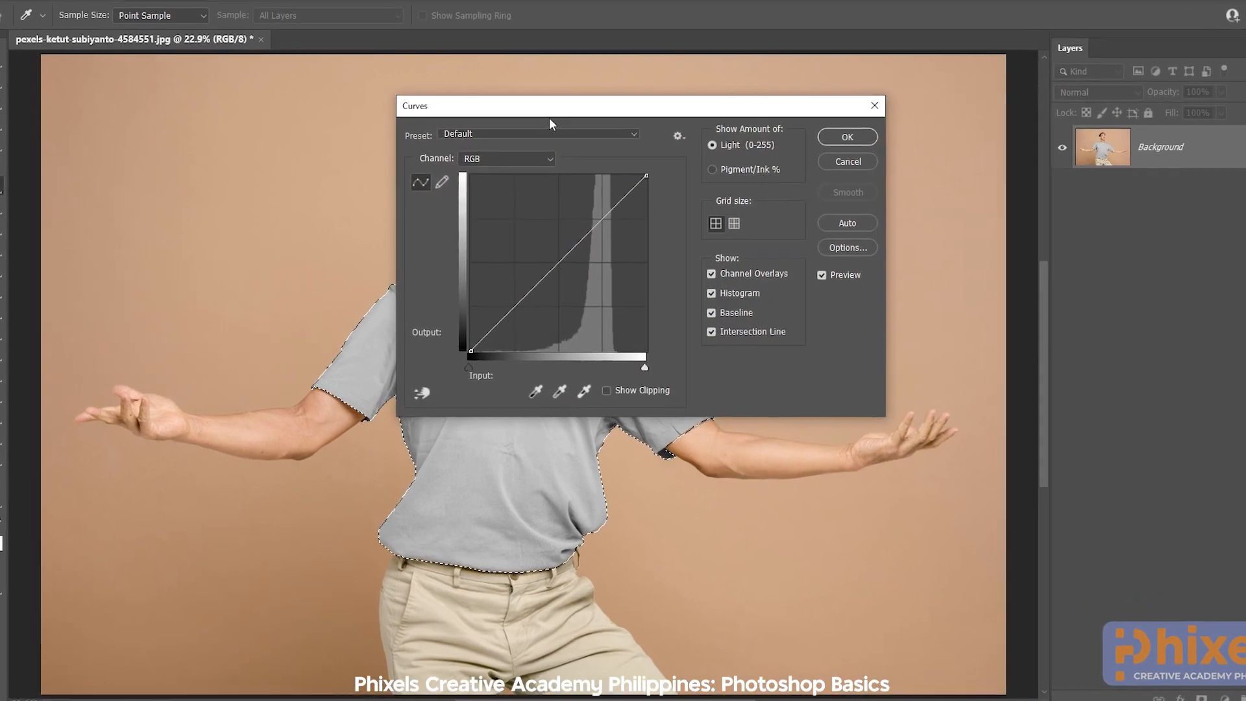
drag(542, 119, 877, 214)
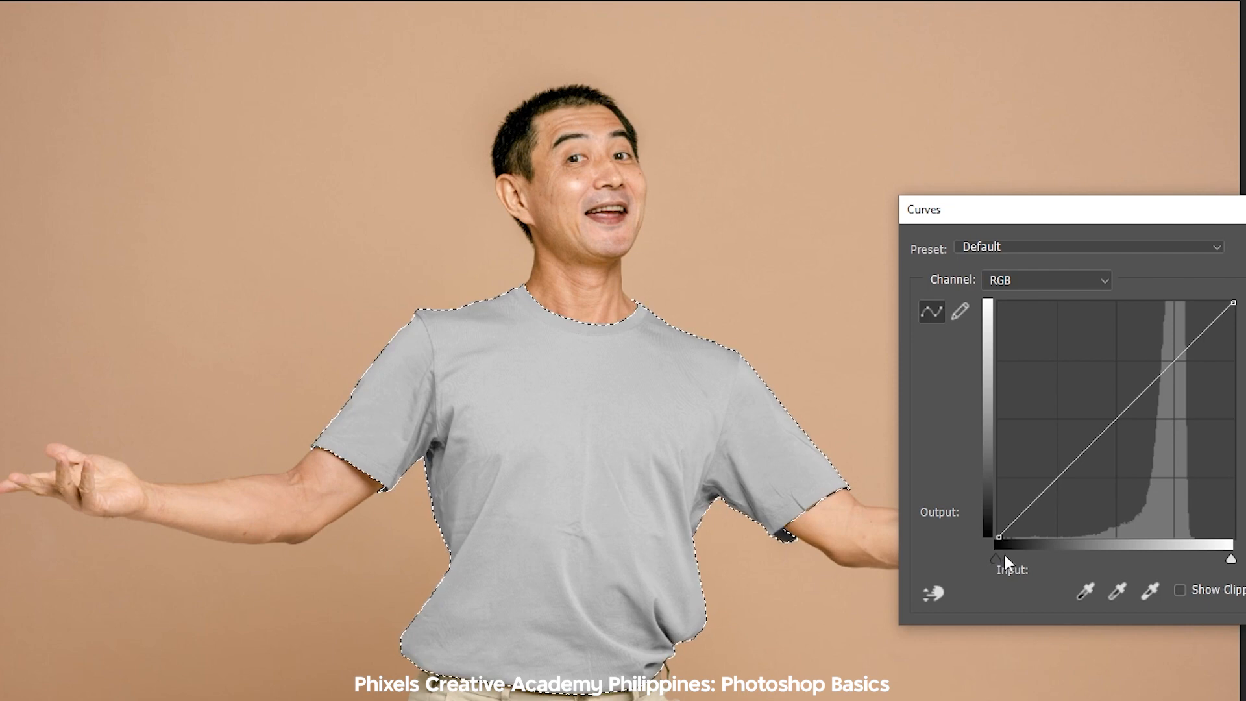
click(997, 559)
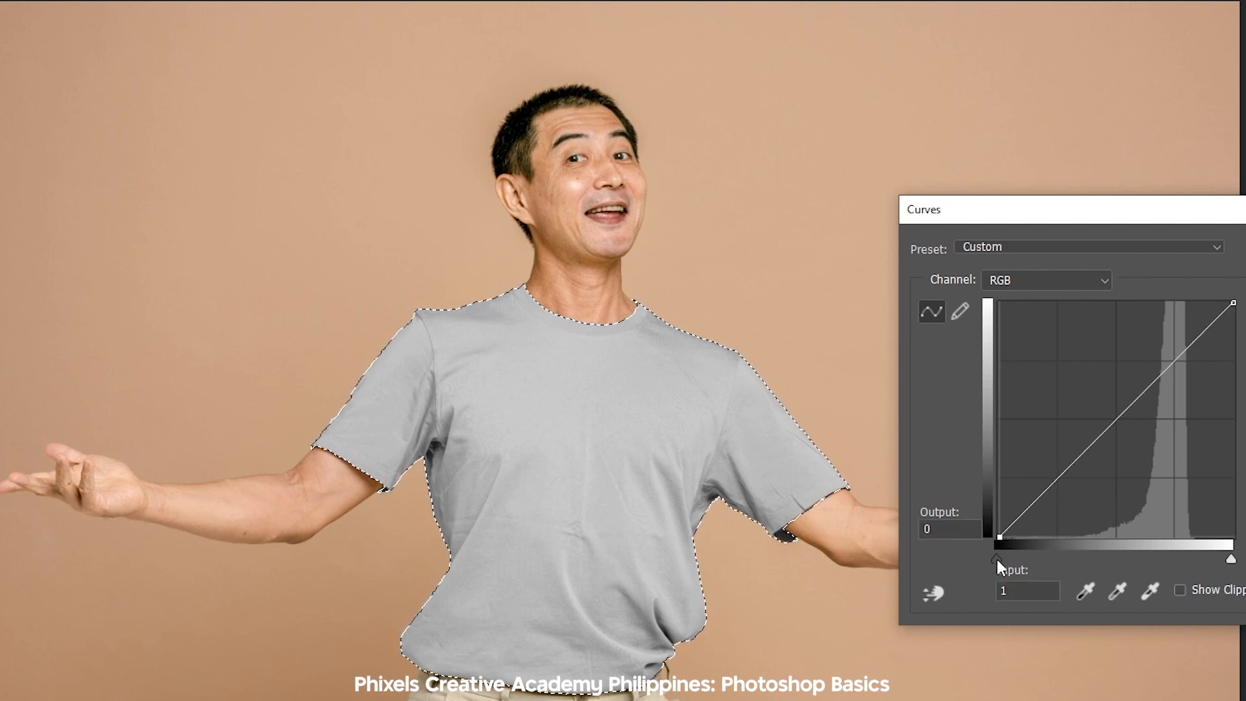
drag(997, 559, 965, 556)
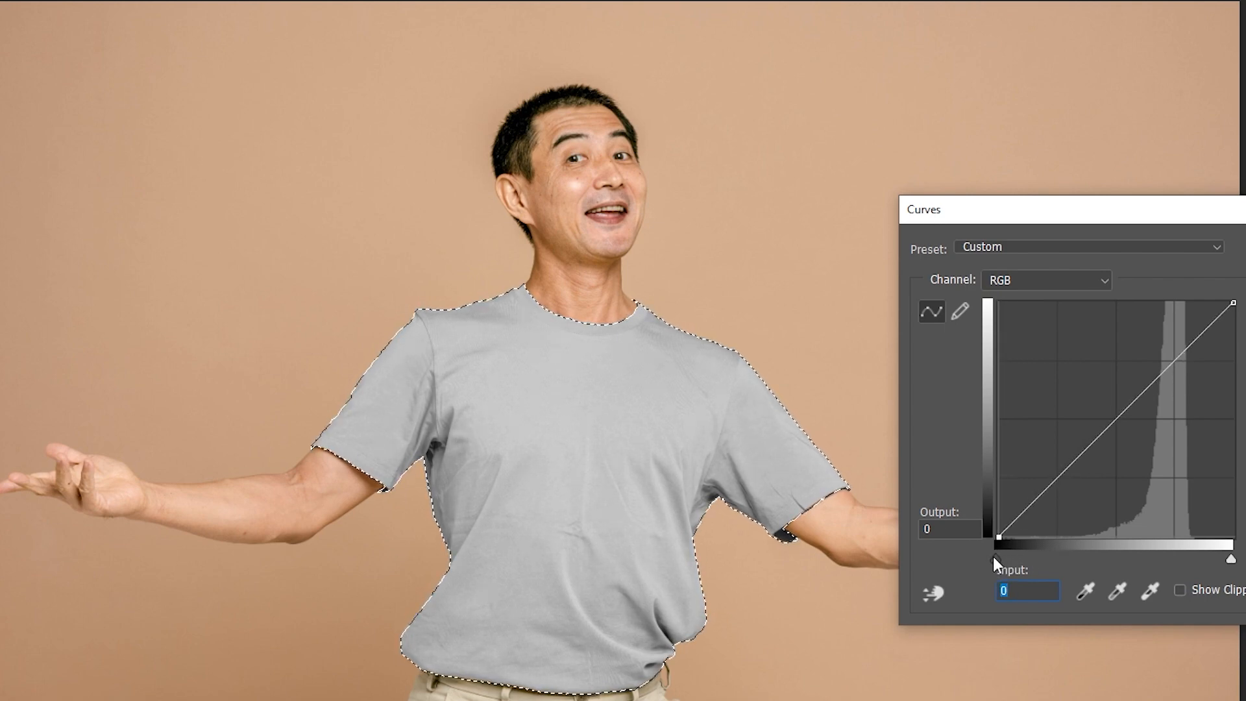
Darken the shirt to black on the RGB curve: black-point input 90, white-point output 66, and a middle point at input 183, output 19
drag(994, 556, 1120, 558)
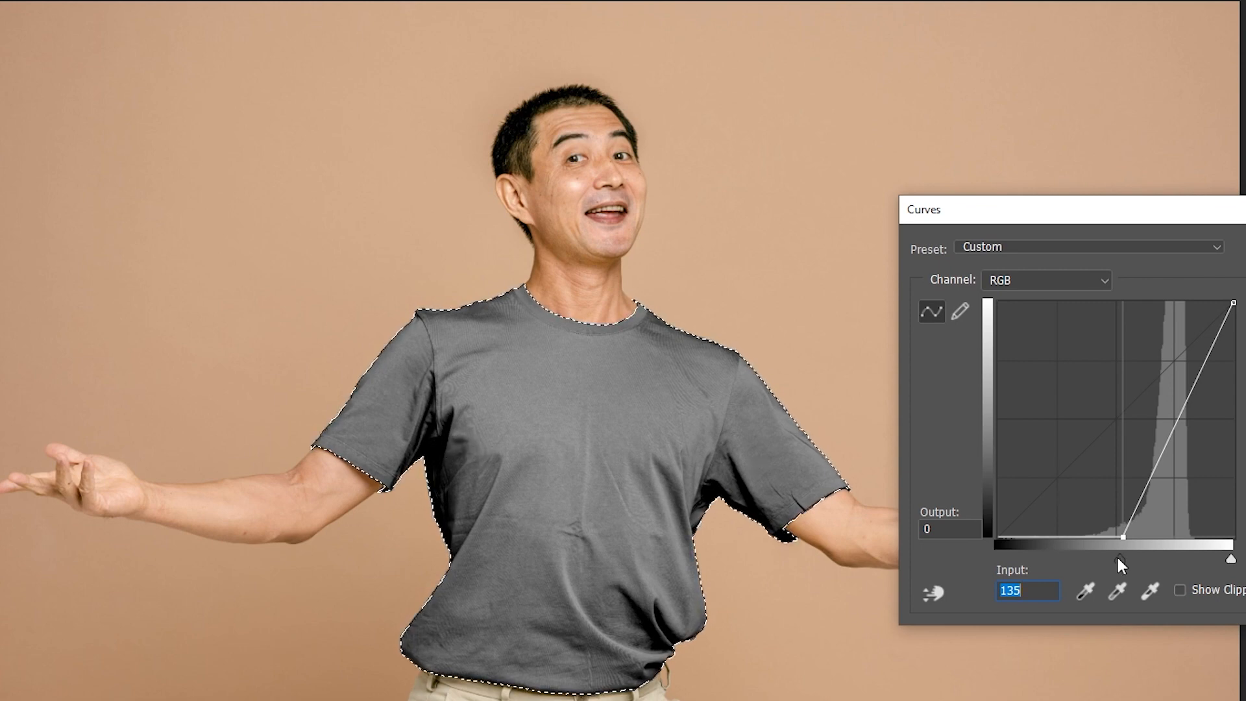
drag(1119, 558, 1080, 553)
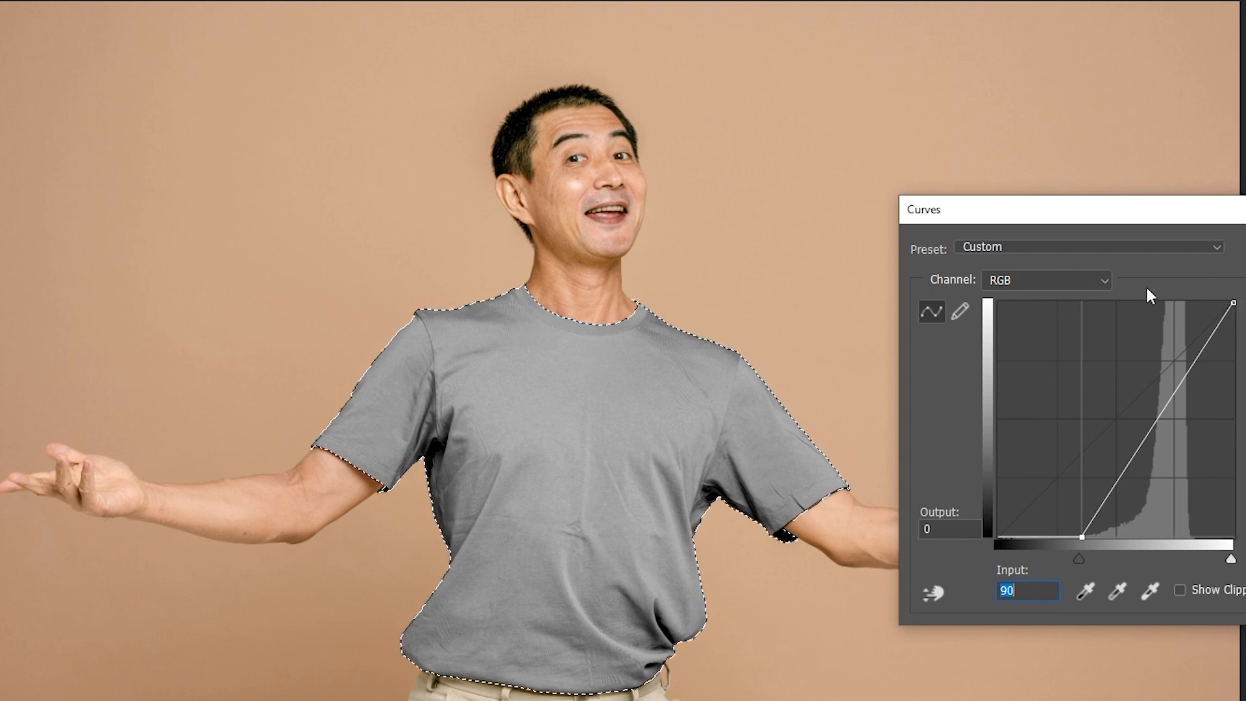
drag(1234, 300, 1238, 476)
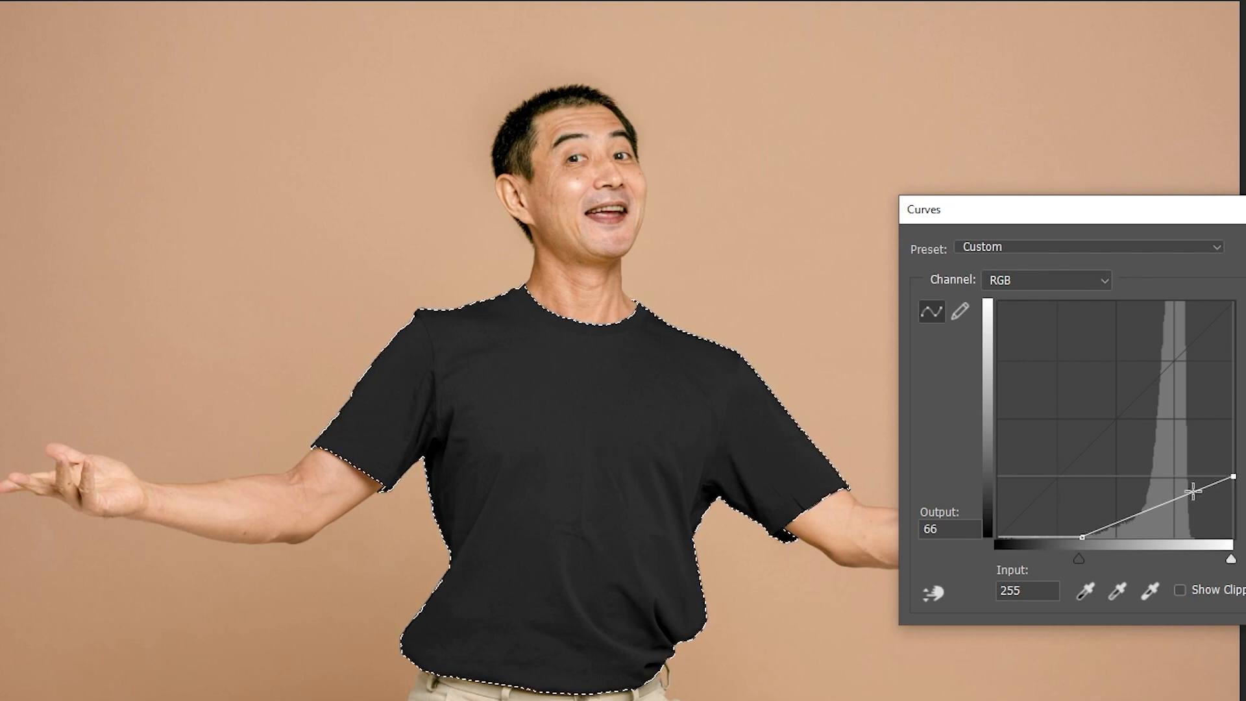
click(1161, 506)
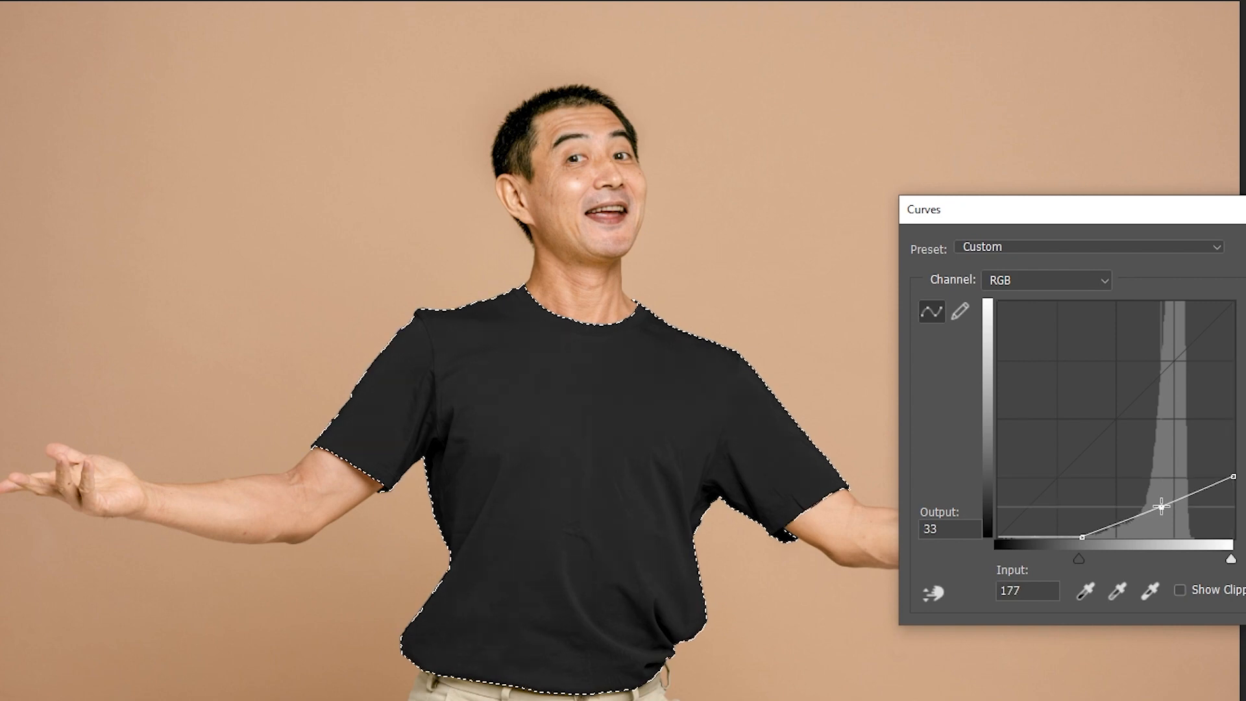
drag(1161, 507, 1167, 519)
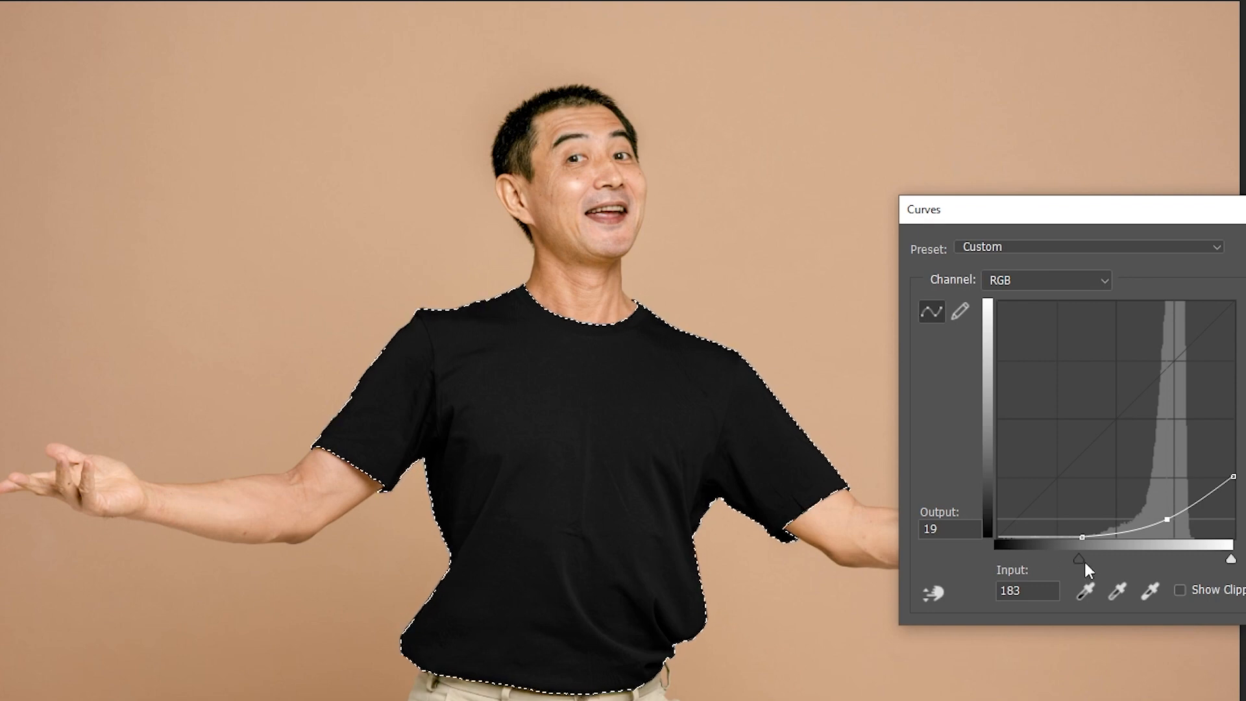
Reset the RGB curve to a straight diagonal by removing the middle point and restoring black-point input 0 and white-point output 255
drag(1078, 559, 946, 563)
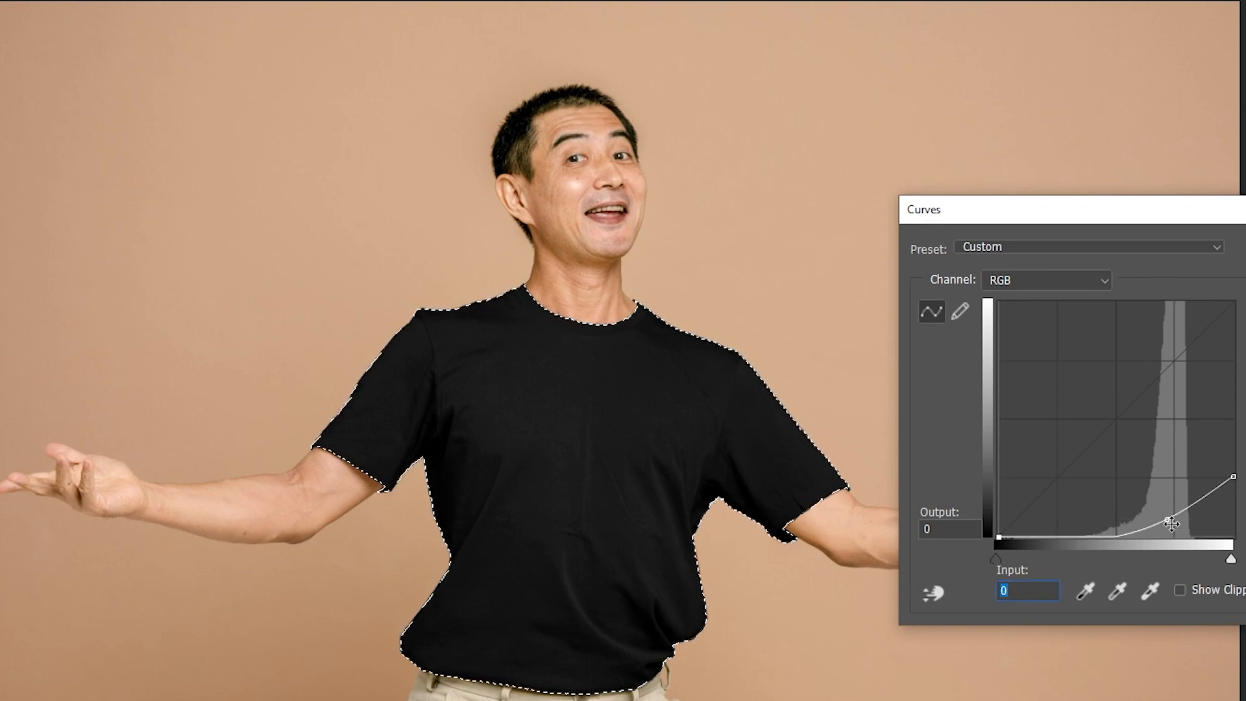
drag(1170, 522, 960, 461)
drag(1233, 474, 1232, 266)
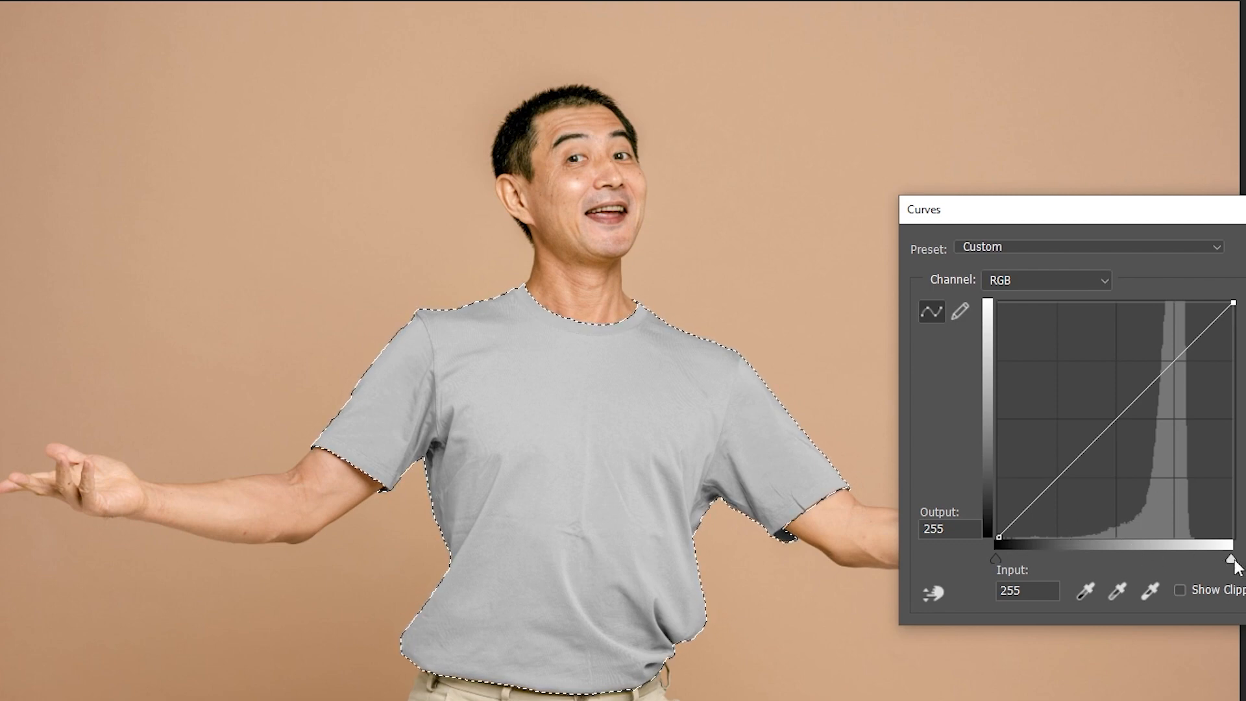
Try brightening the grey shirt with the RGB curve's white point at input 204, and restore the white point to input 255
click(1232, 561)
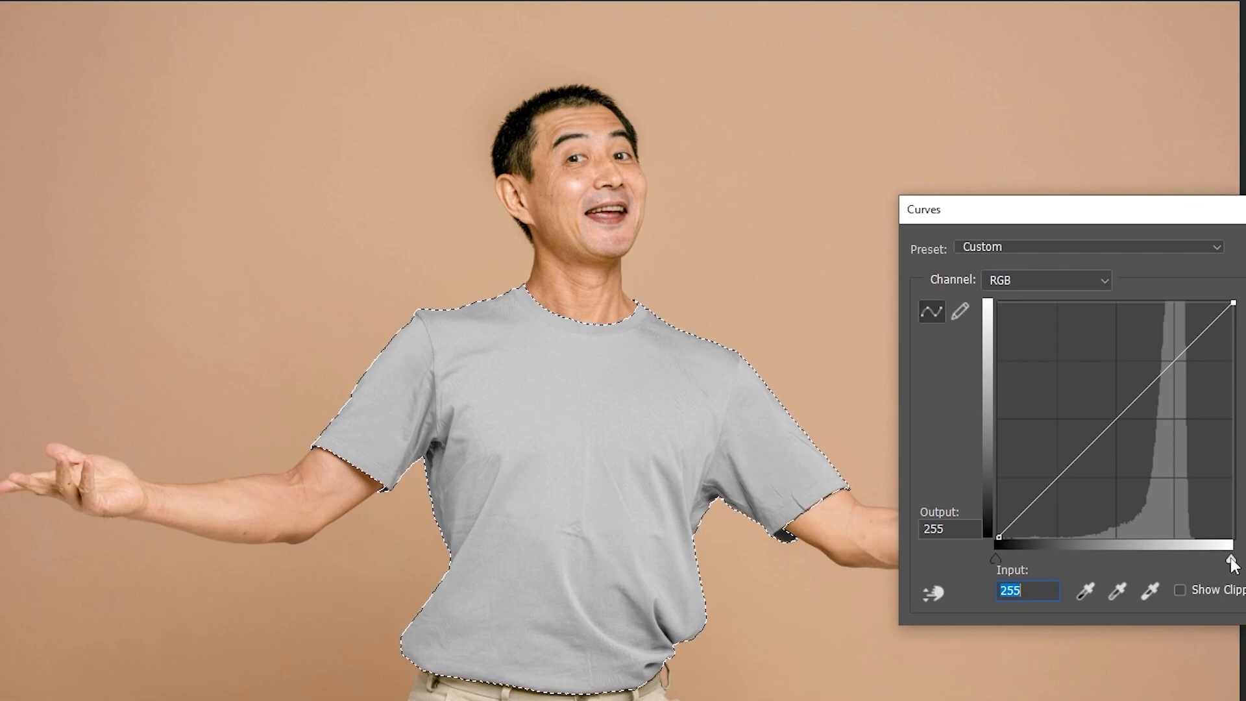
drag(1232, 562, 1187, 556)
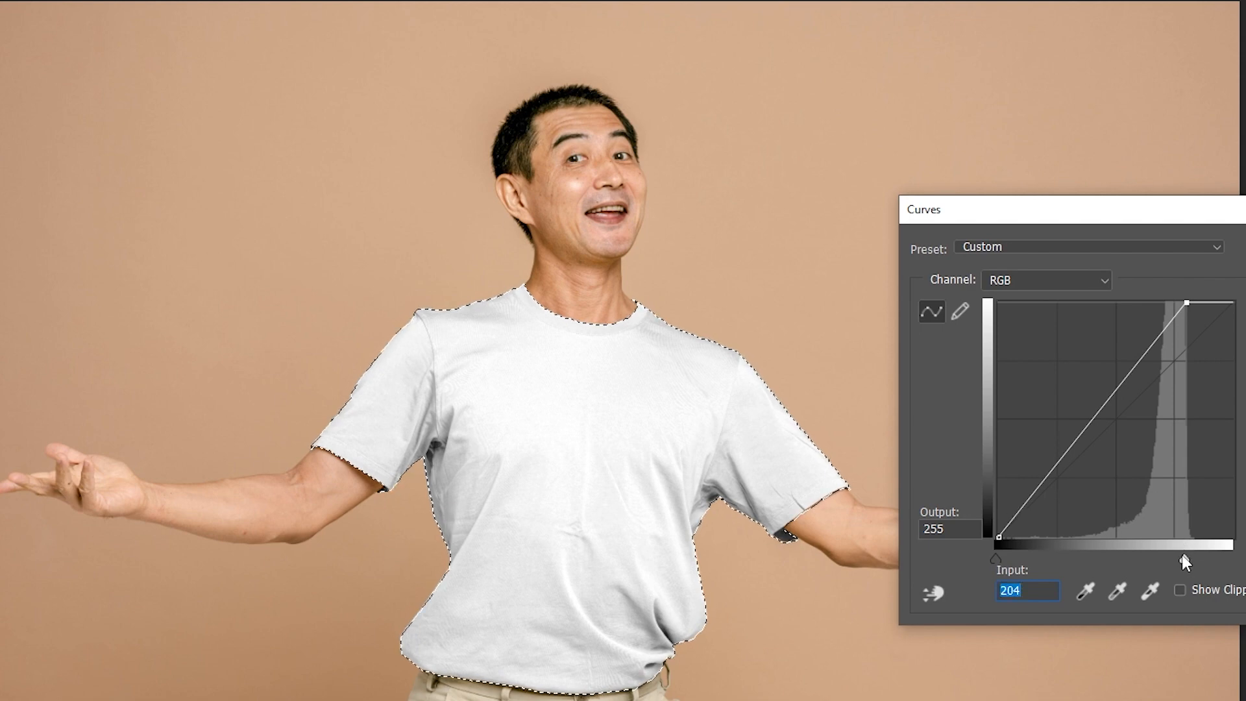
text(255)
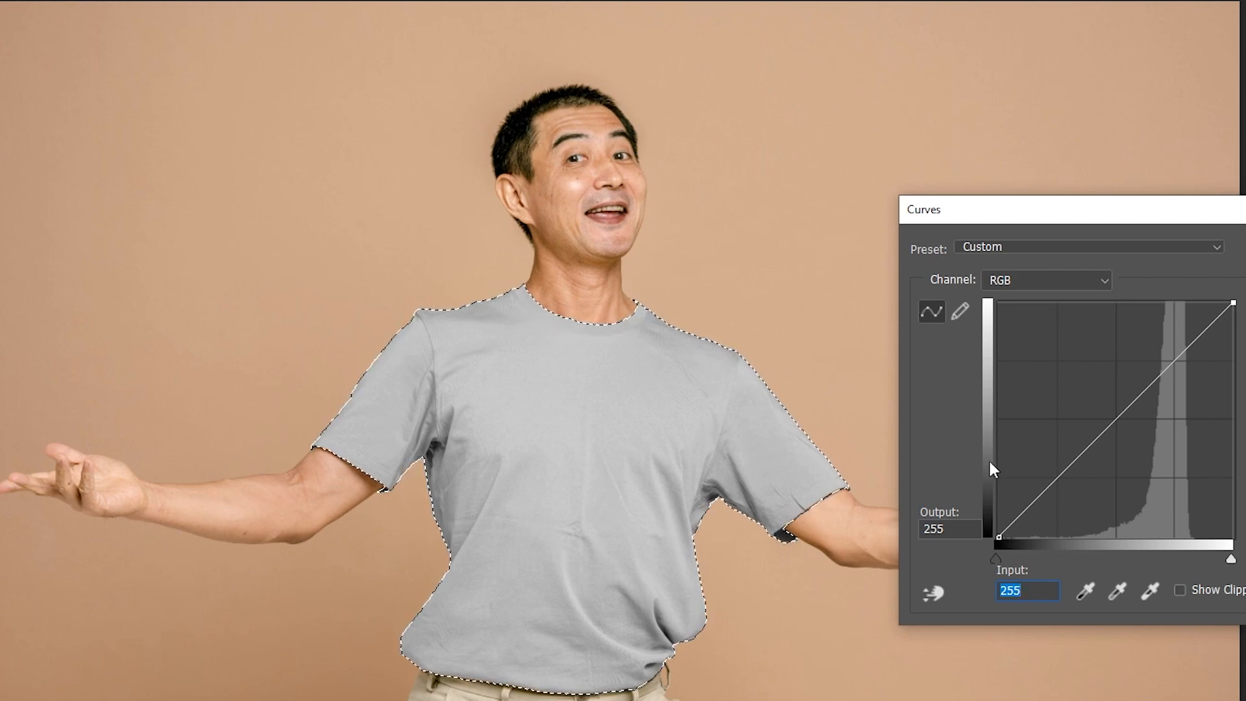
Turn the shirt white on the RGB curve with white-point input 213, black-point output 70 and a middle point at input 97, output 173, and apply it
drag(1232, 562, 1192, 559)
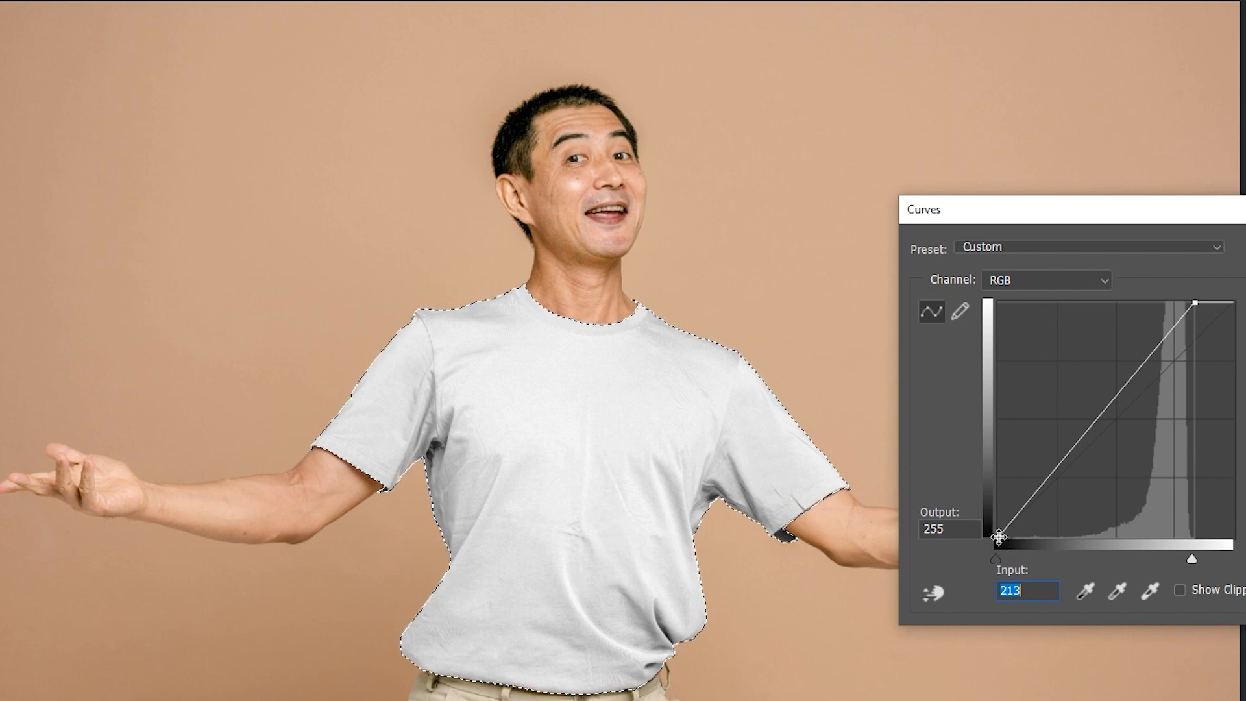
drag(998, 537, 986, 471)
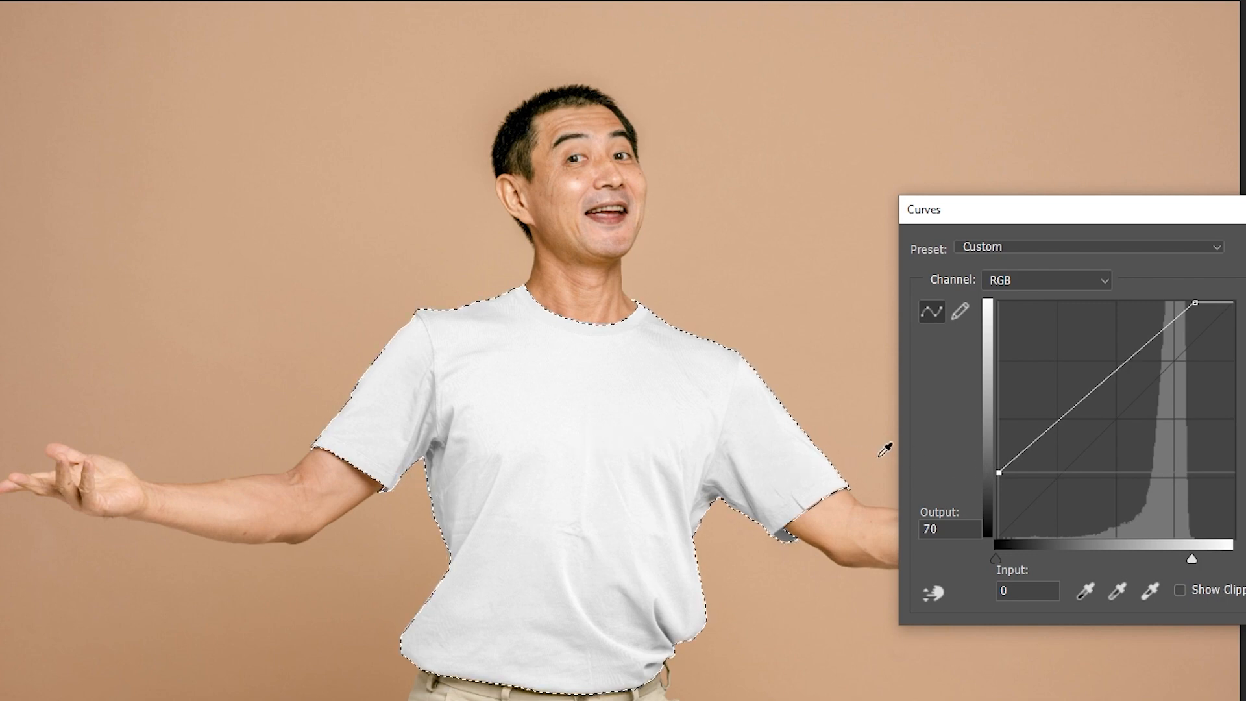
click(1097, 387)
drag(1096, 388, 1087, 377)
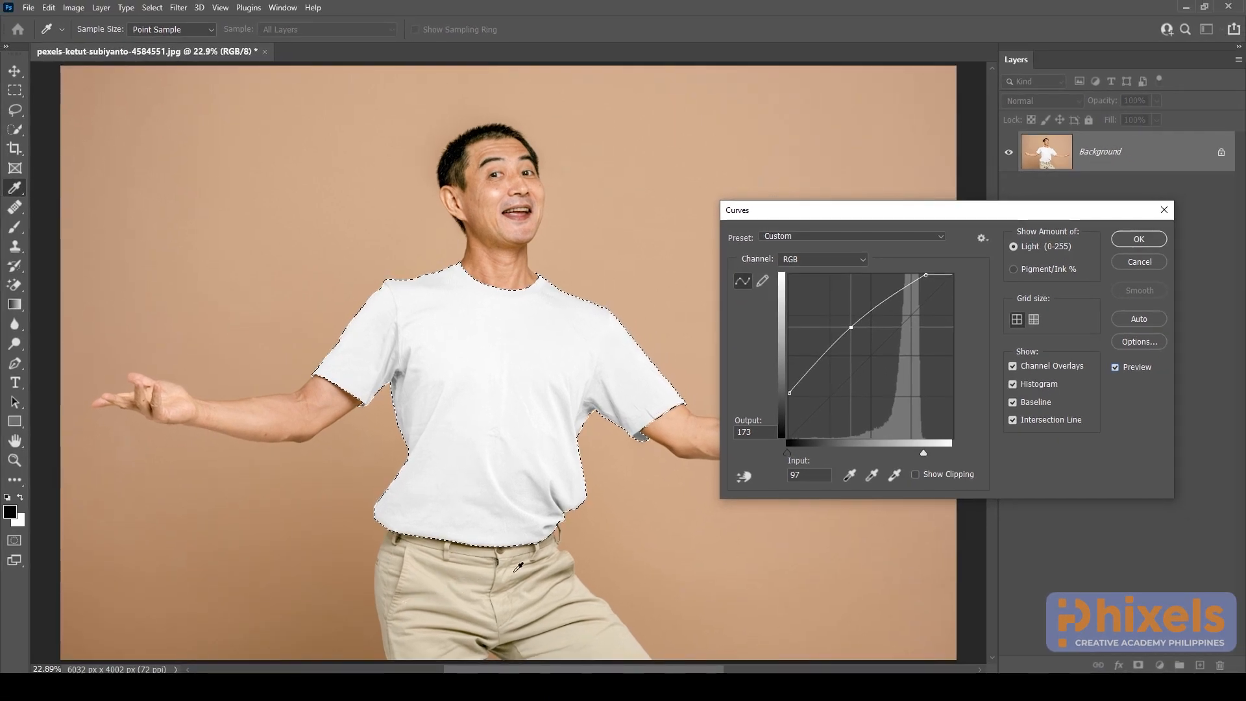
click(1139, 240)
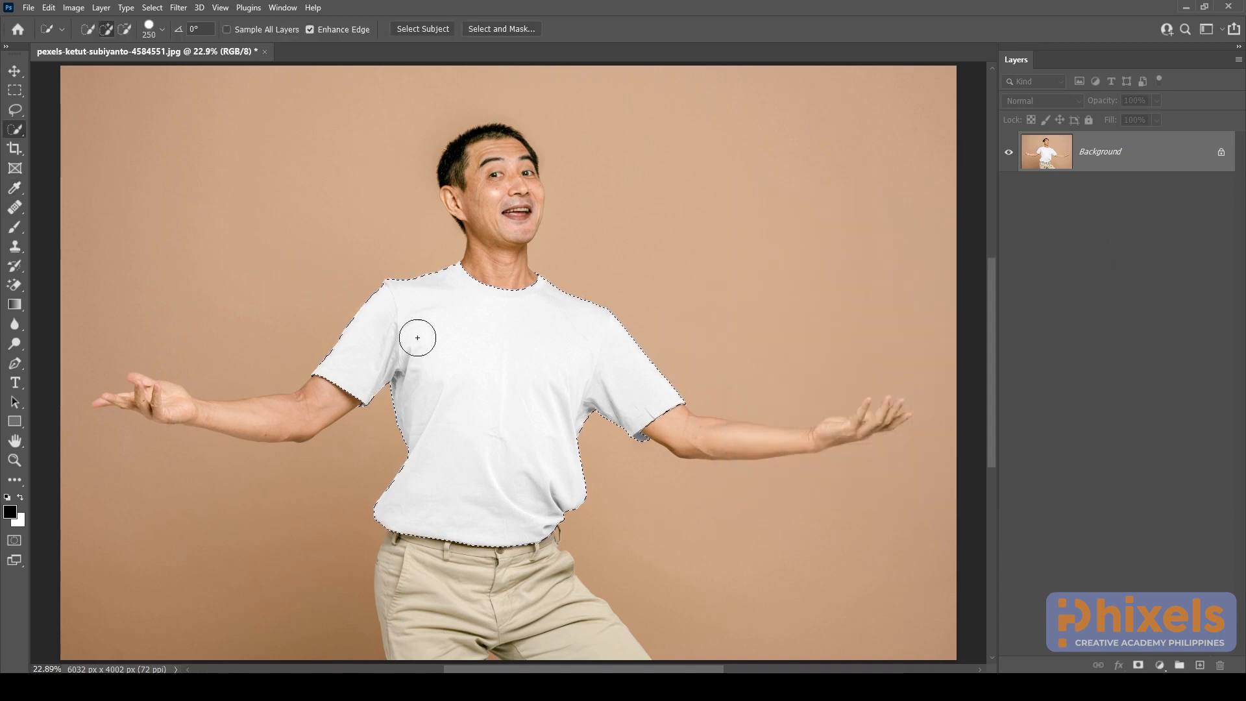
Deselect the shirt and select the man's beige trousers with the Quick Selection tool
key(ctrl+d)
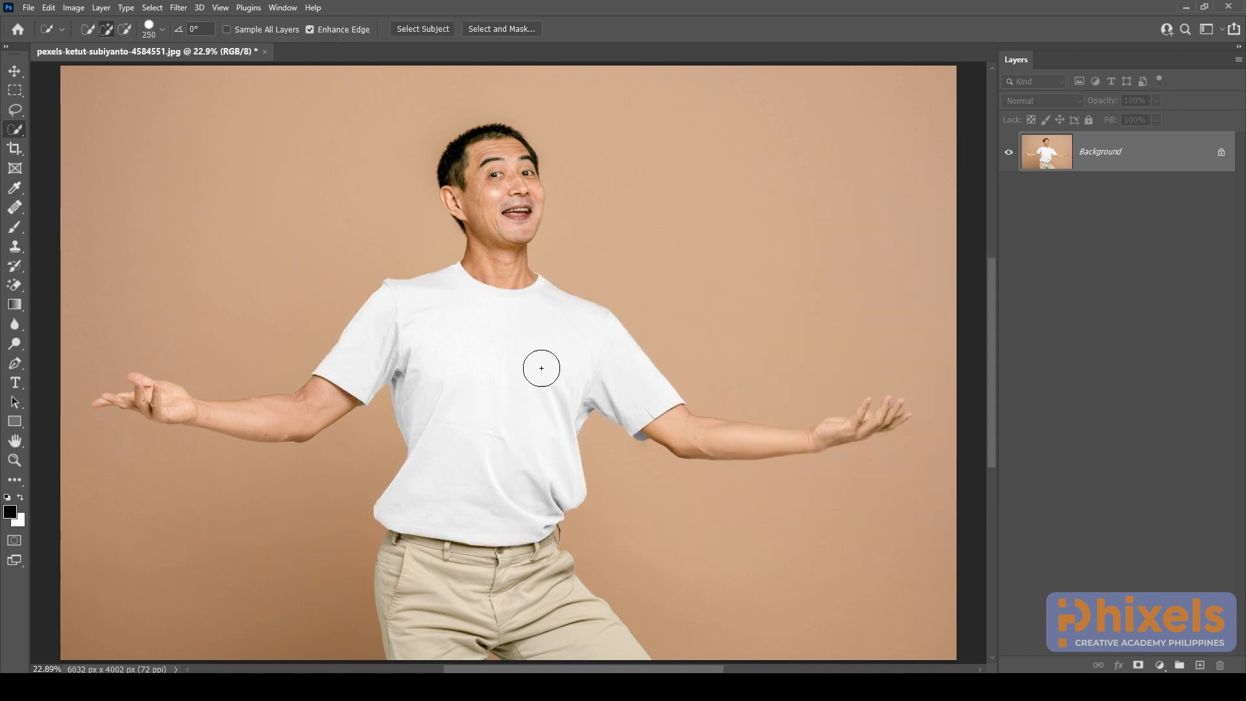
click(423, 594)
drag(423, 594, 507, 591)
Remove the color from the selected trousers with Hue/Saturation by setting the saturation to -100
click(76, 9)
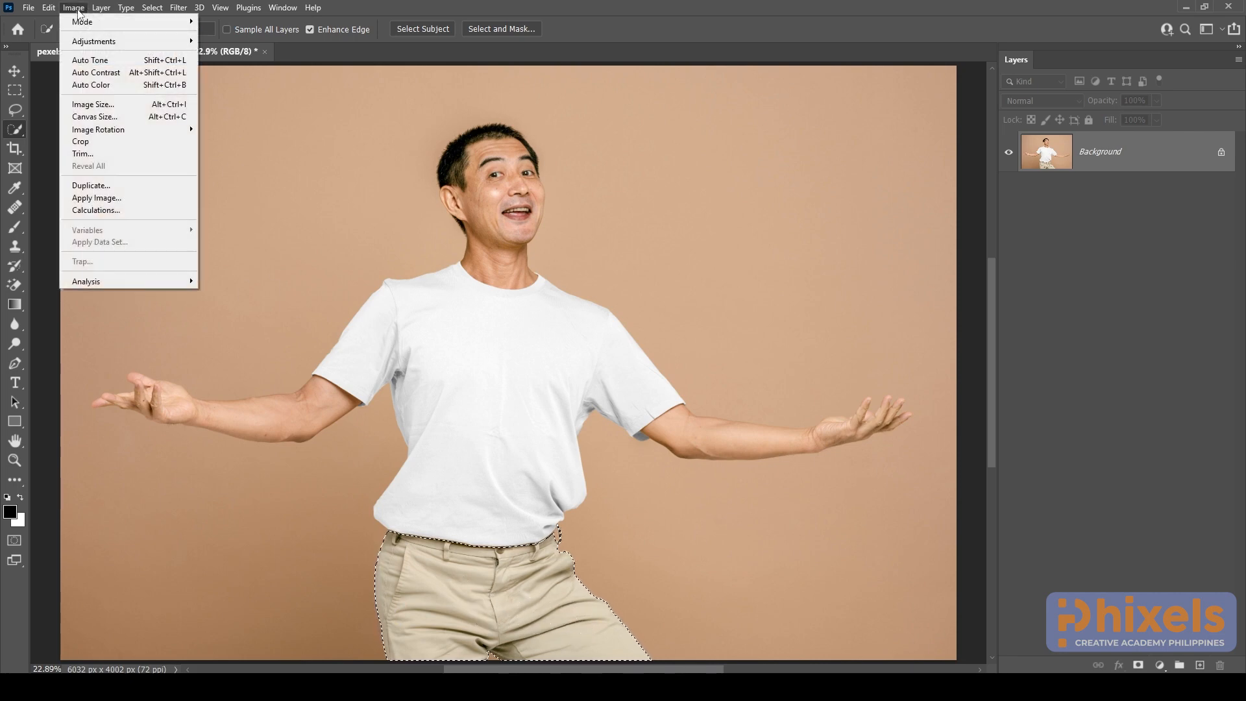
mouse_move(71, 45)
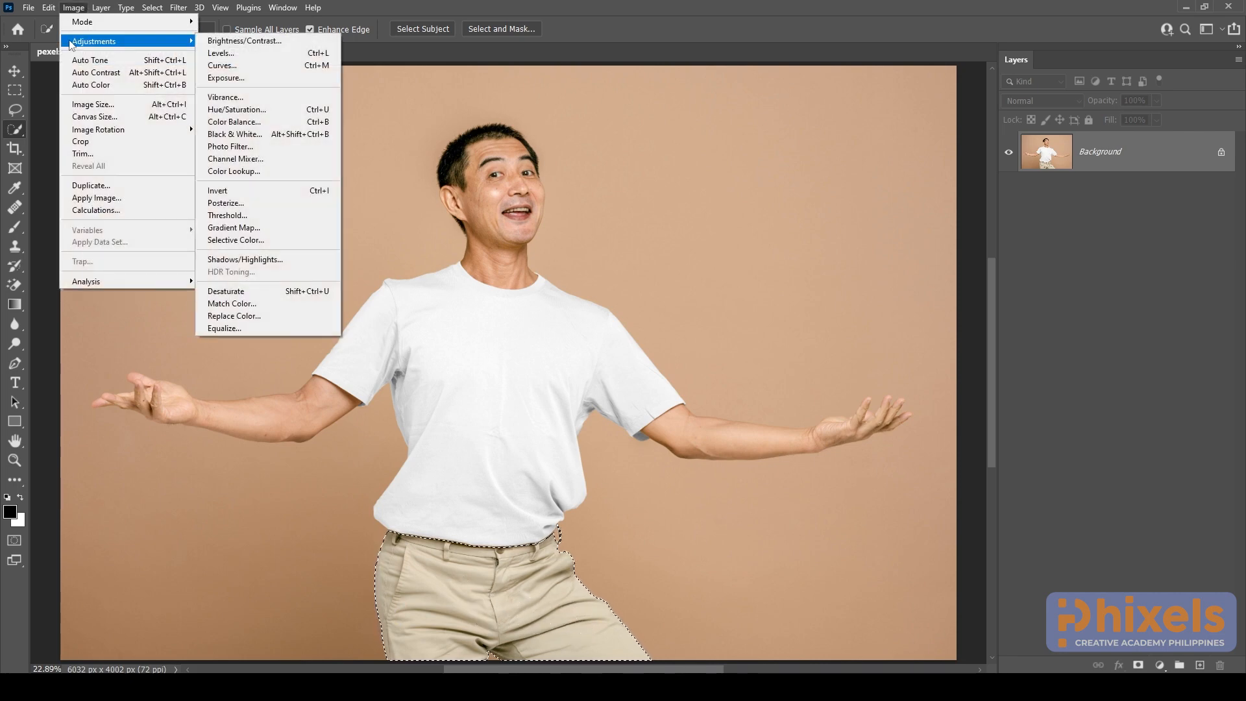
click(265, 114)
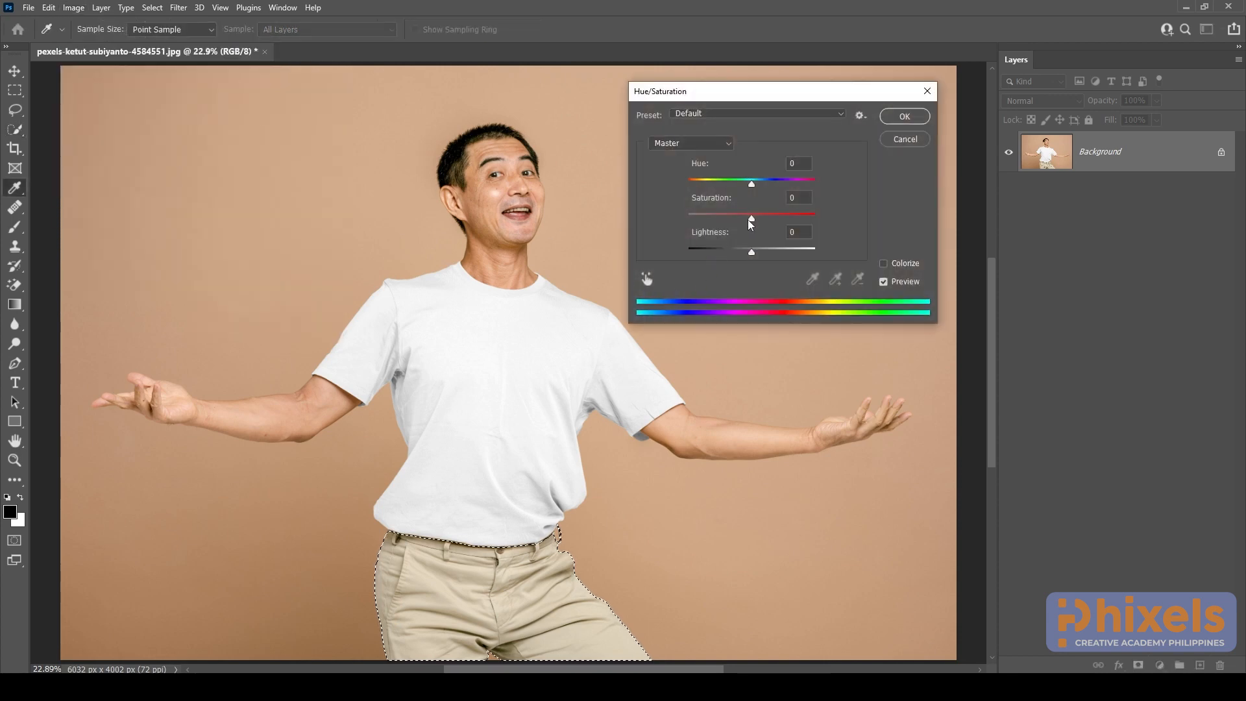
drag(754, 223, 649, 228)
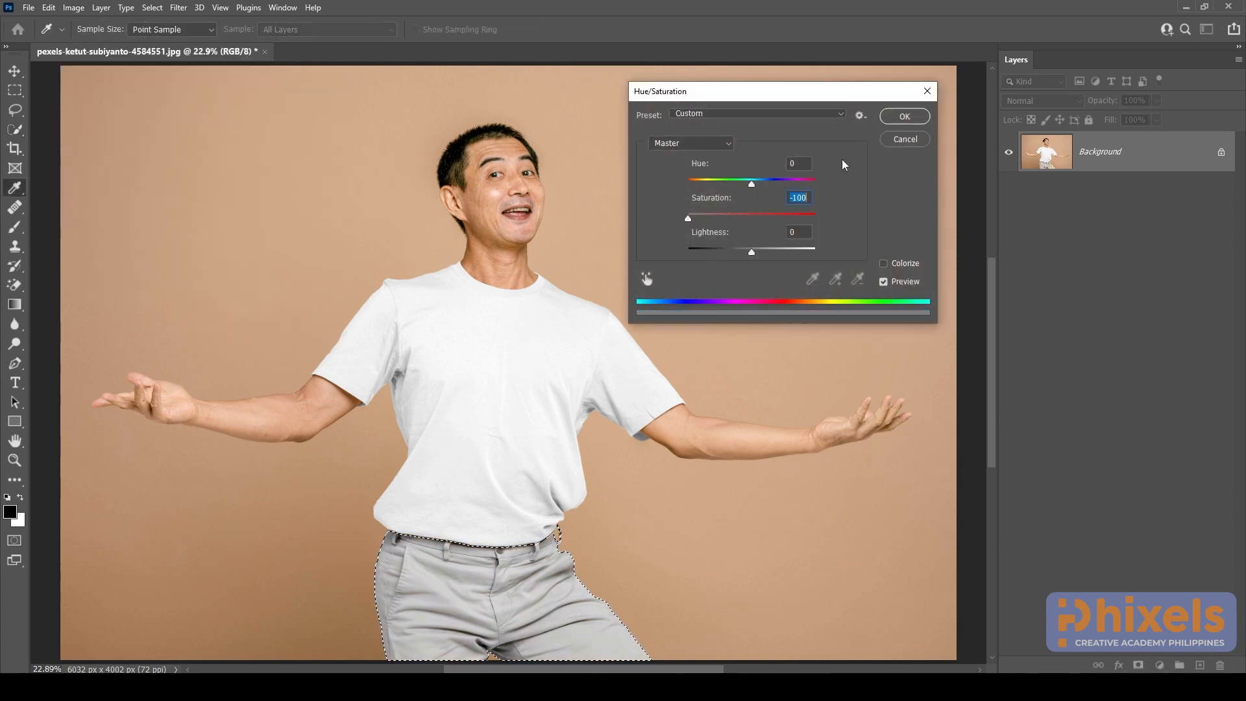
click(908, 117)
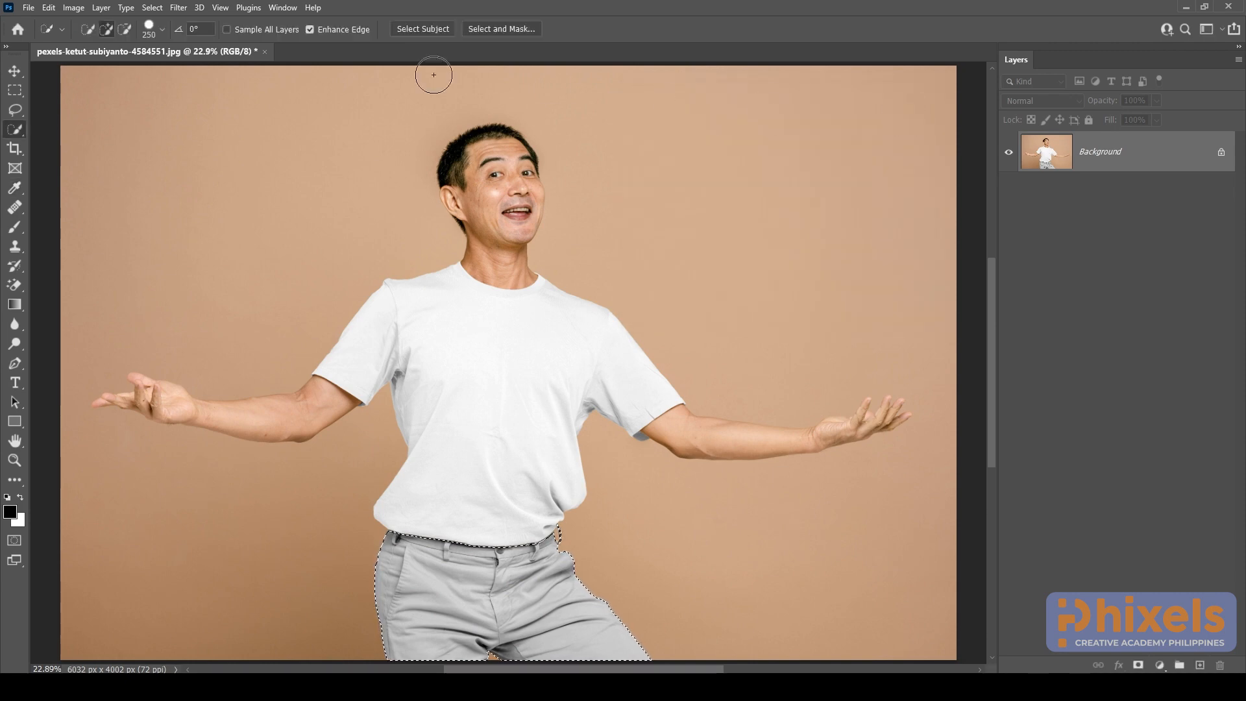
Open the Curves adjustment for the selected grey trousers and move its dialog clear of them, with the black point at input 0
click(75, 9)
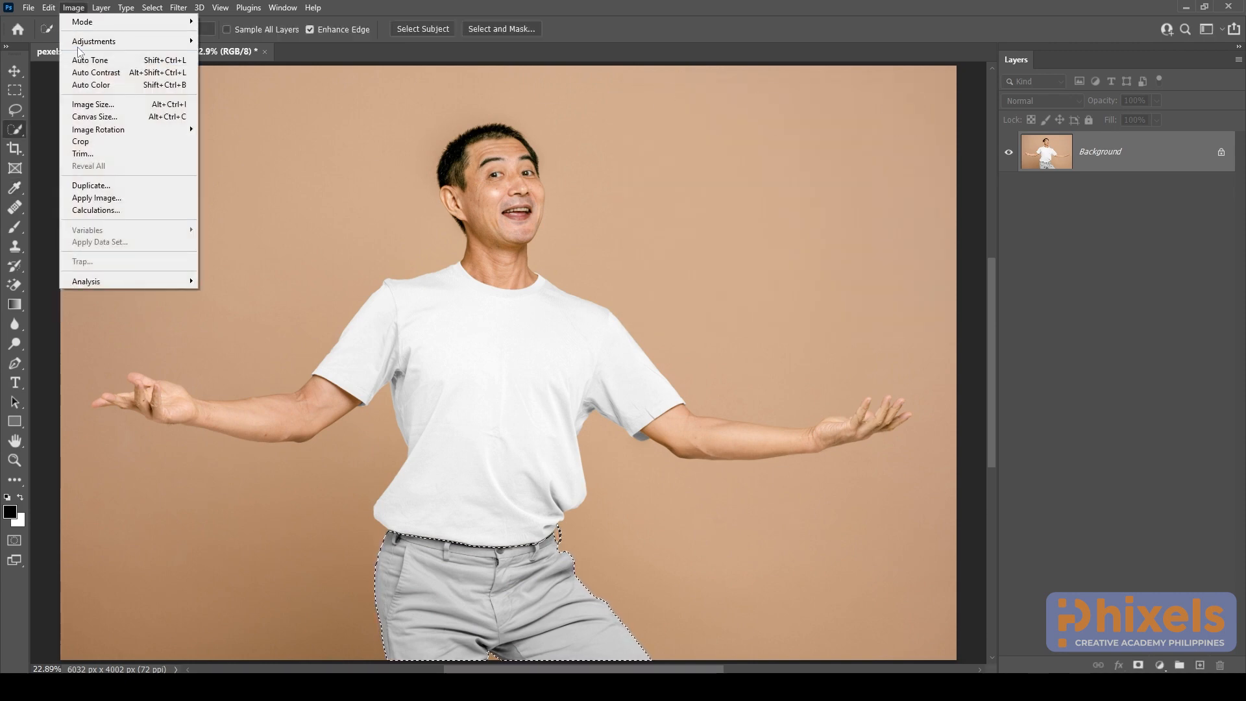
mouse_move(83, 43)
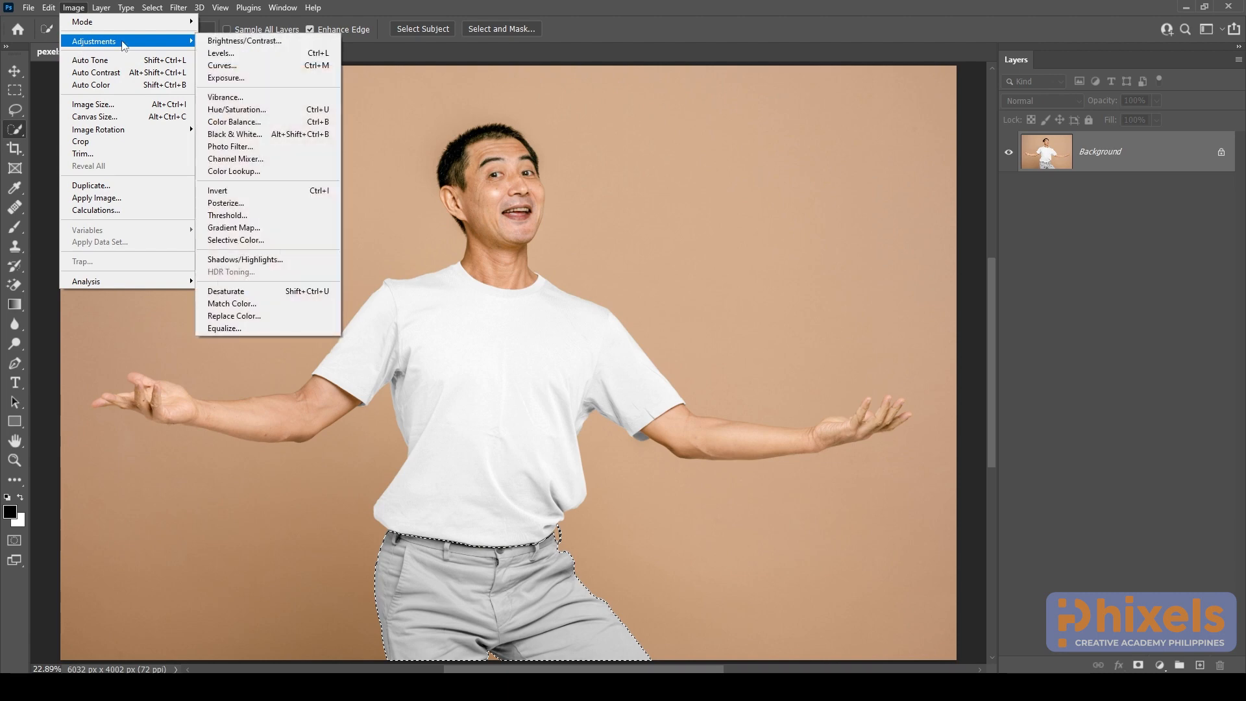
click(252, 70)
drag(864, 213, 841, 121)
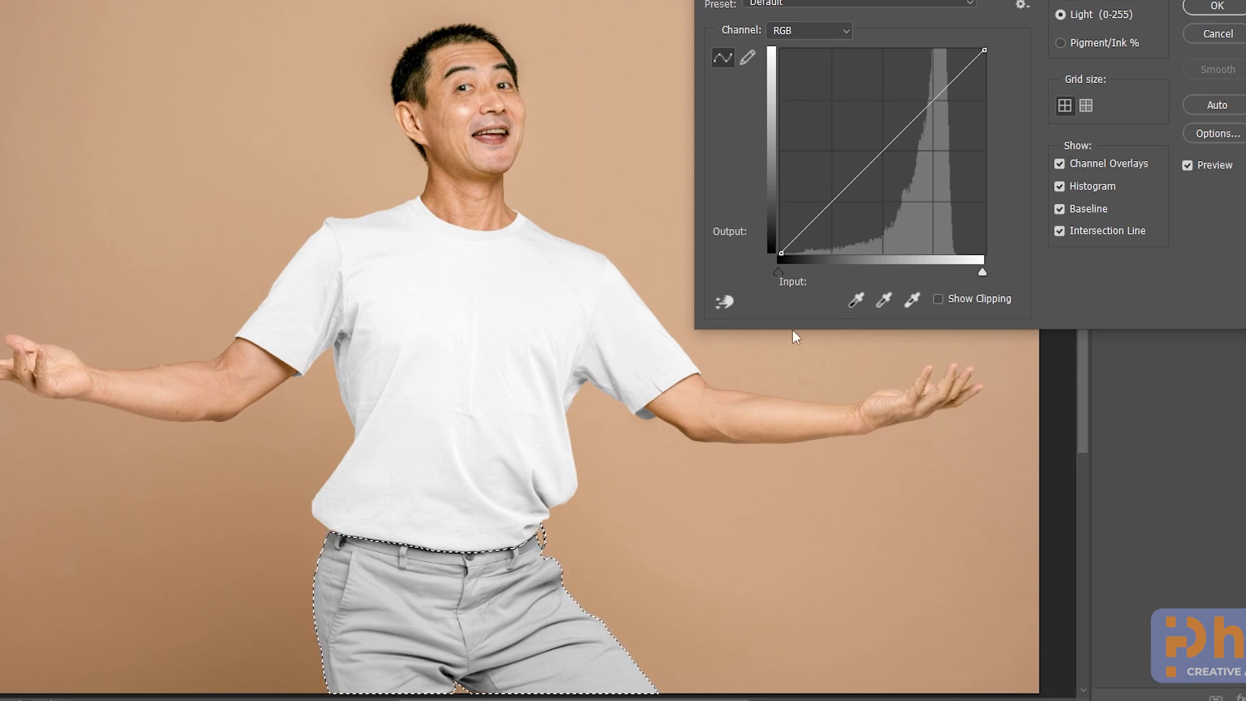
mouse_move(780, 274)
mouse_down()
mouse_move(910, 275)
mouse_move(762, 279)
mouse_up()
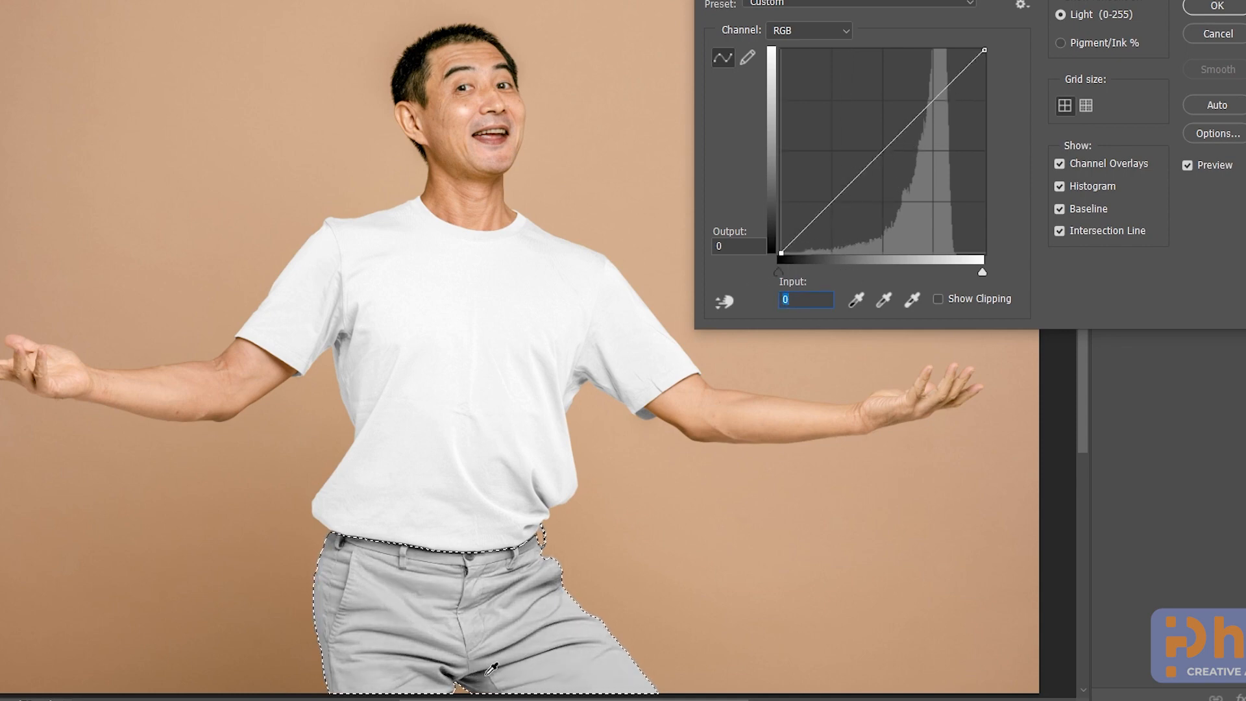
Darken the trousers to black on the RGB curve: black-point input 92, white-point output 56, and a middle point at input 181, output 5
drag(777, 273, 853, 270)
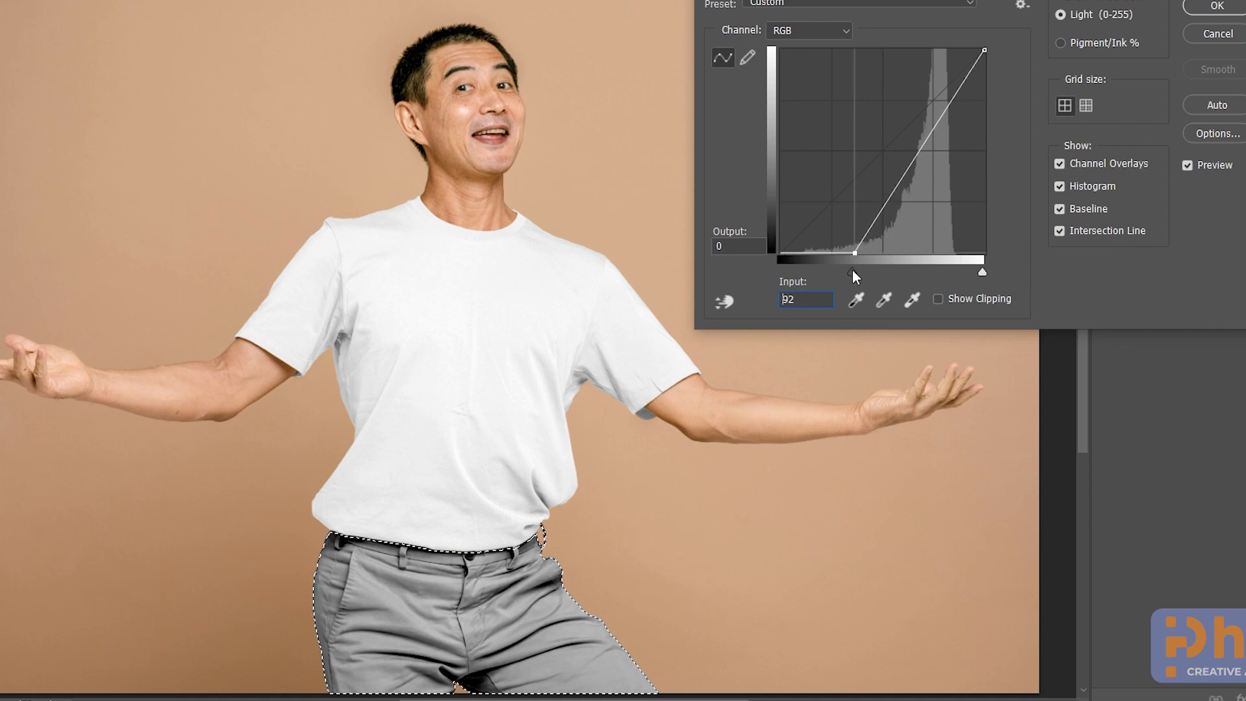
click(984, 49)
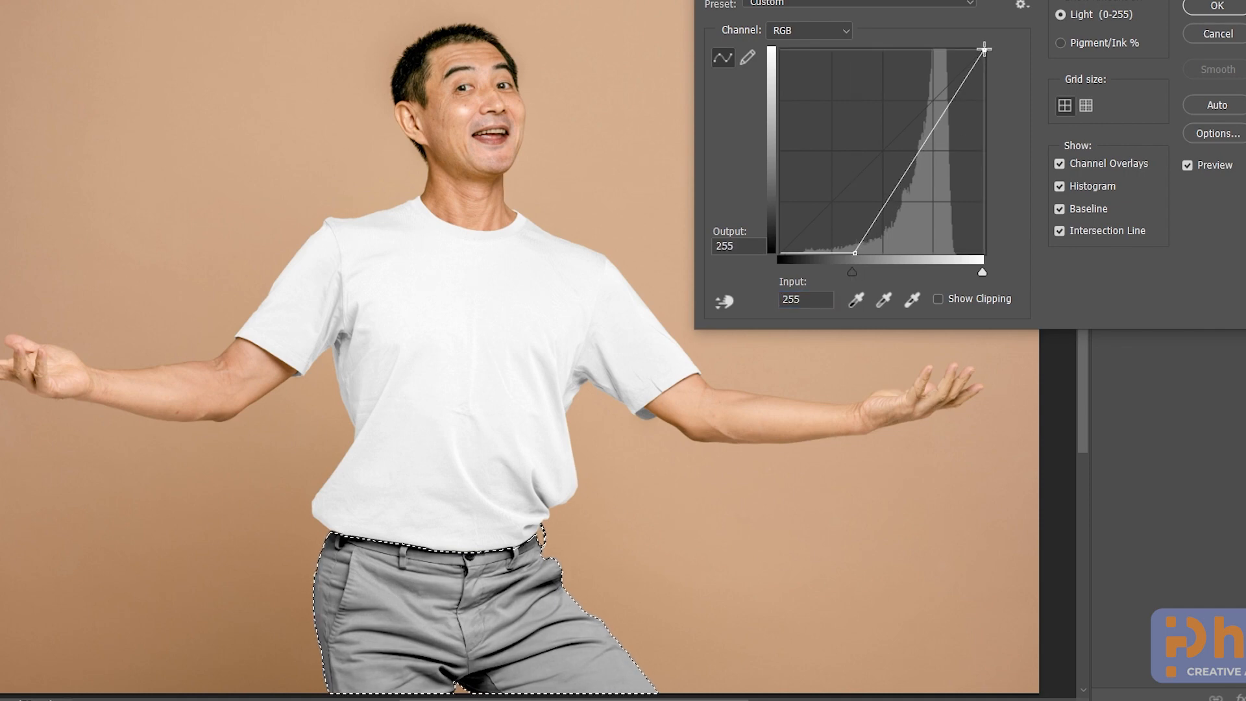
drag(984, 49, 1007, 206)
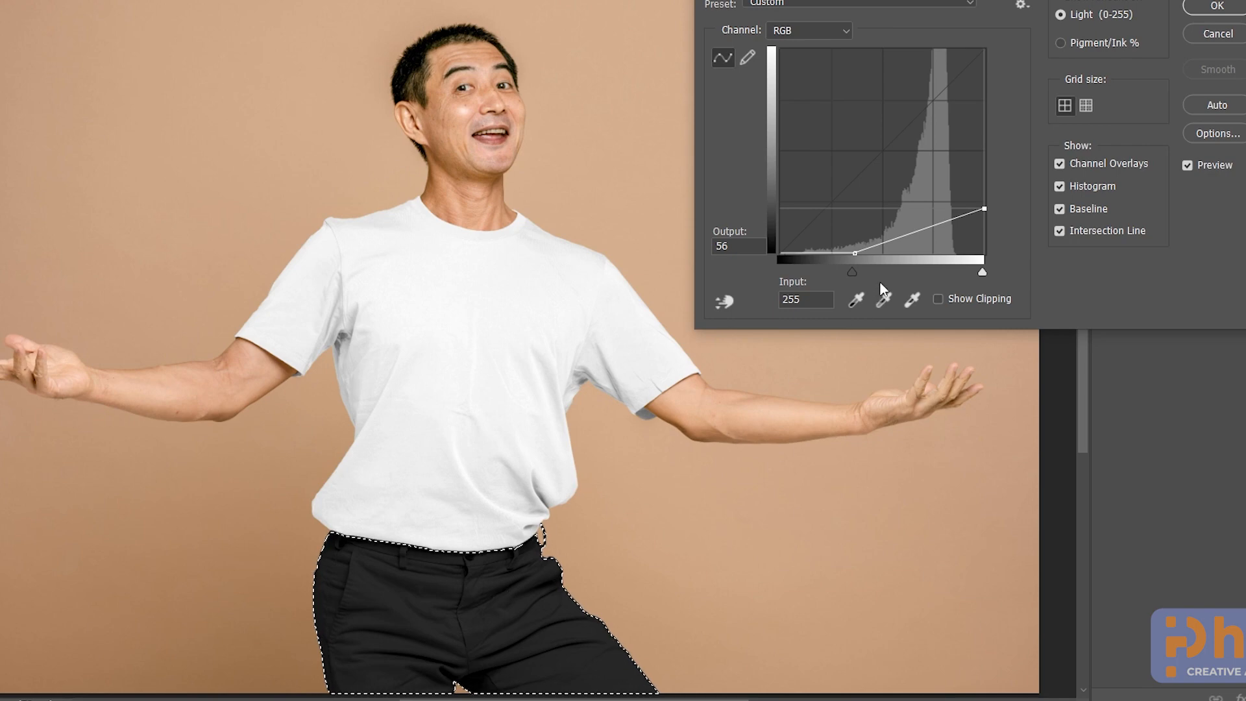
click(920, 231)
drag(920, 230, 926, 248)
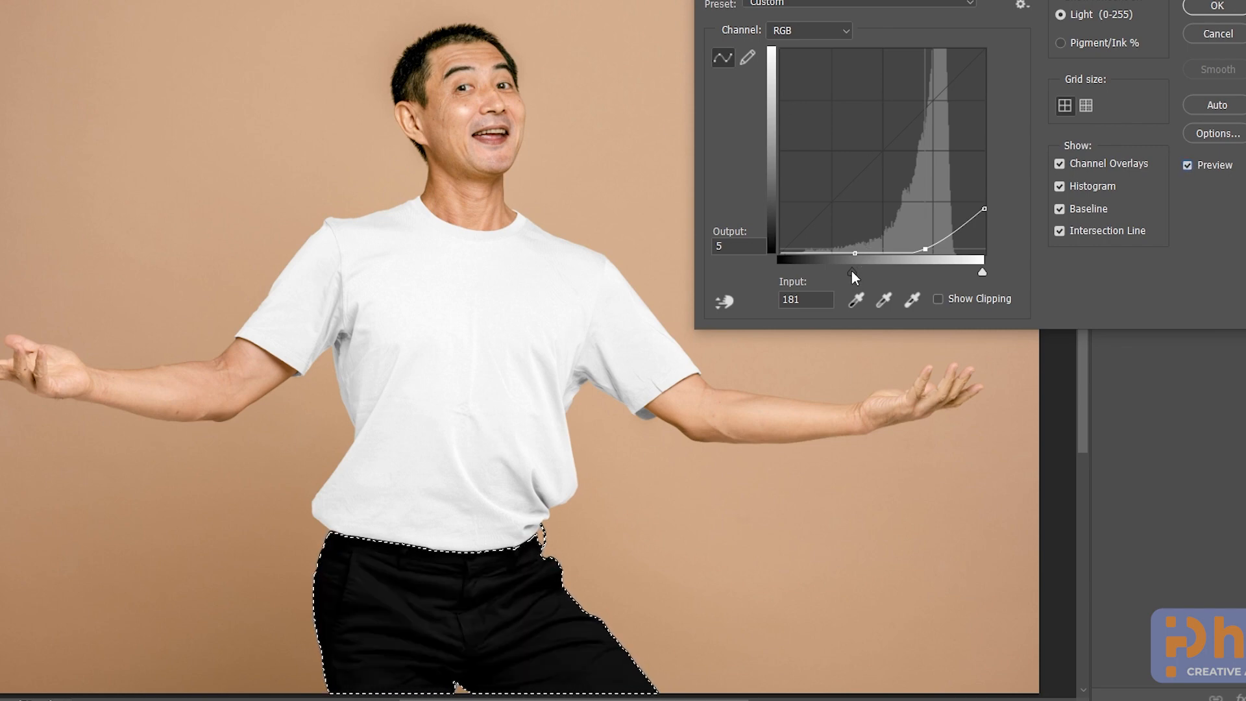
Reset the trousers' RGB curve to a straight diagonal by restoring both end points and removing the middle point
drag(851, 271, 748, 279)
drag(985, 208, 985, 49)
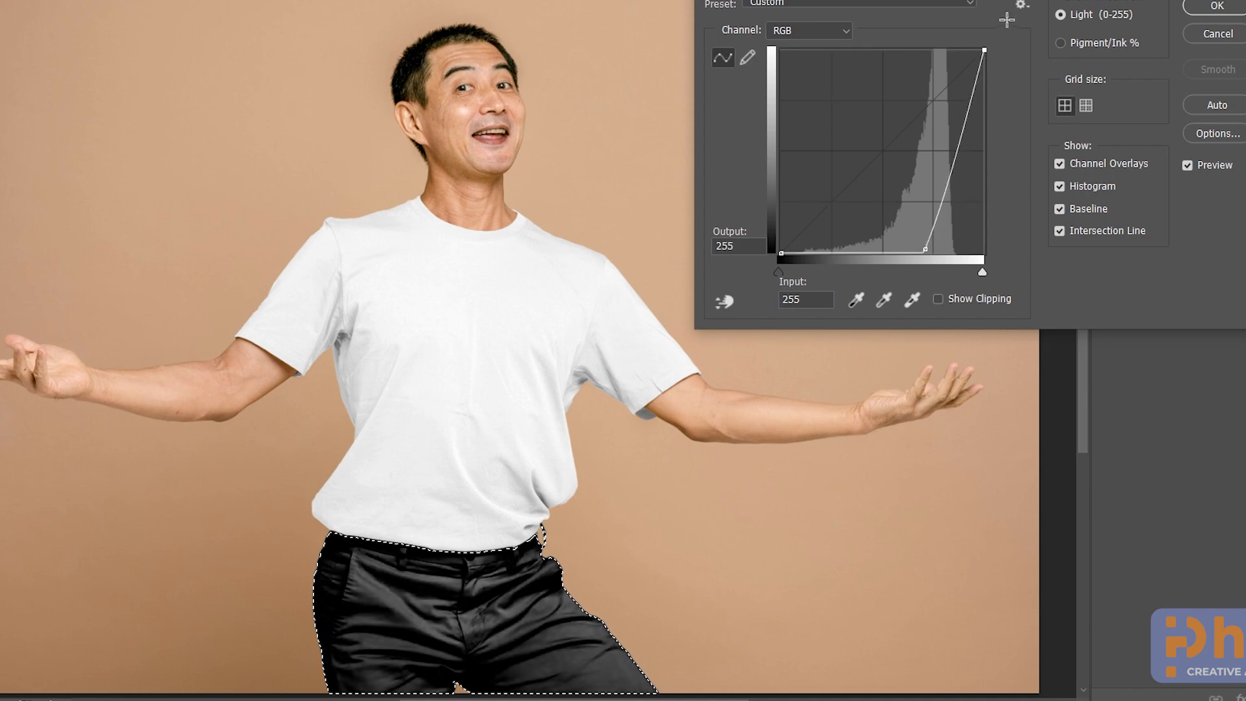
drag(925, 249, 972, 441)
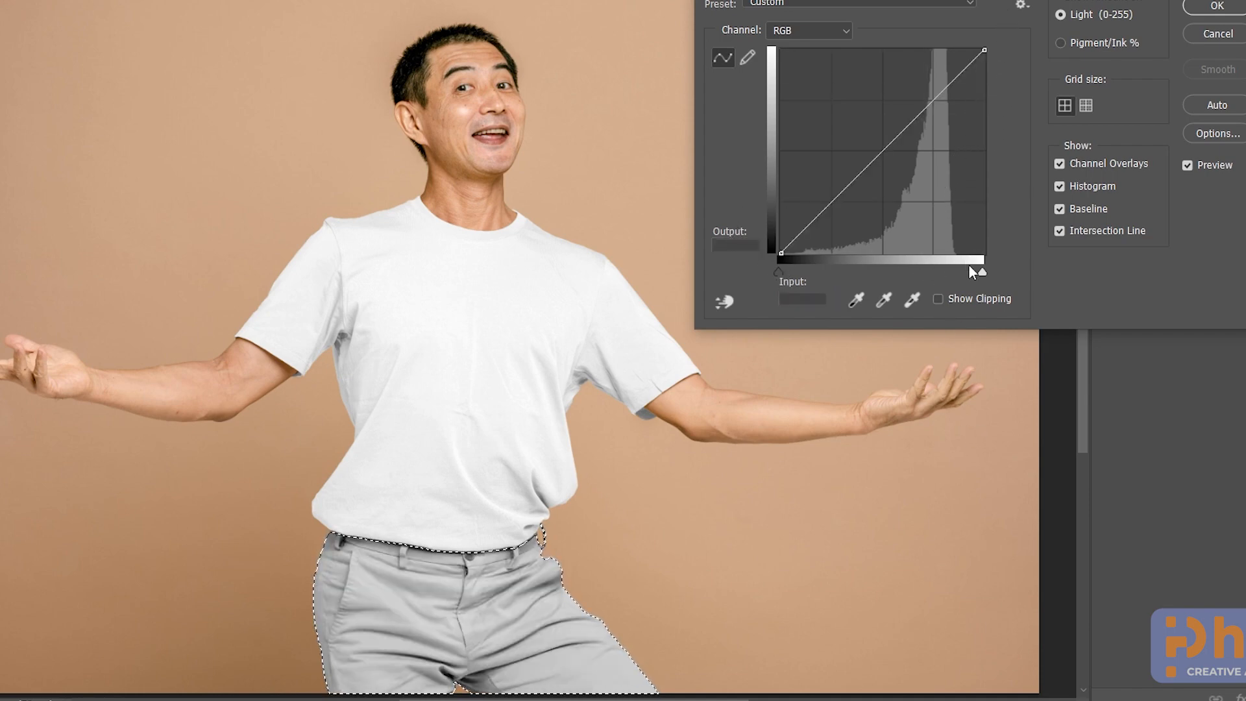
Turn the trousers white on the RGB curve with white-point input 211 and black-point output 60, and apply the adjustment
drag(983, 273, 964, 273)
drag(956, 273, 948, 273)
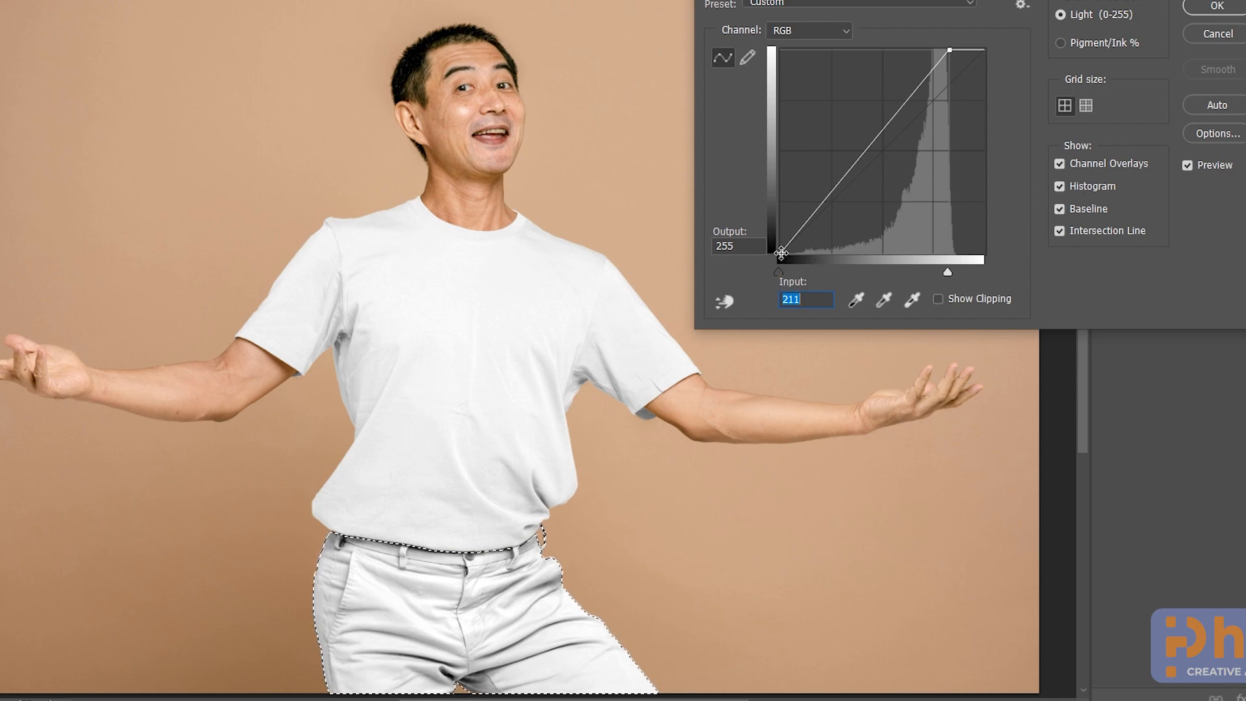
drag(780, 253, 778, 205)
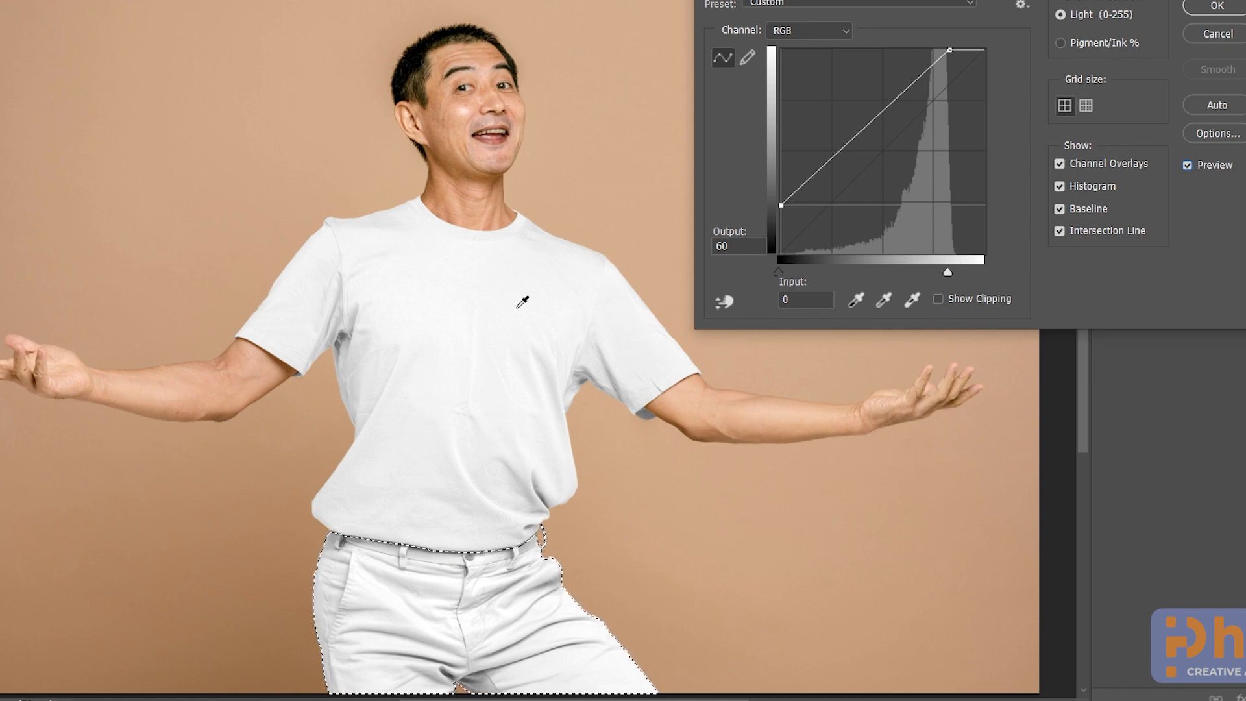
click(1218, 6)
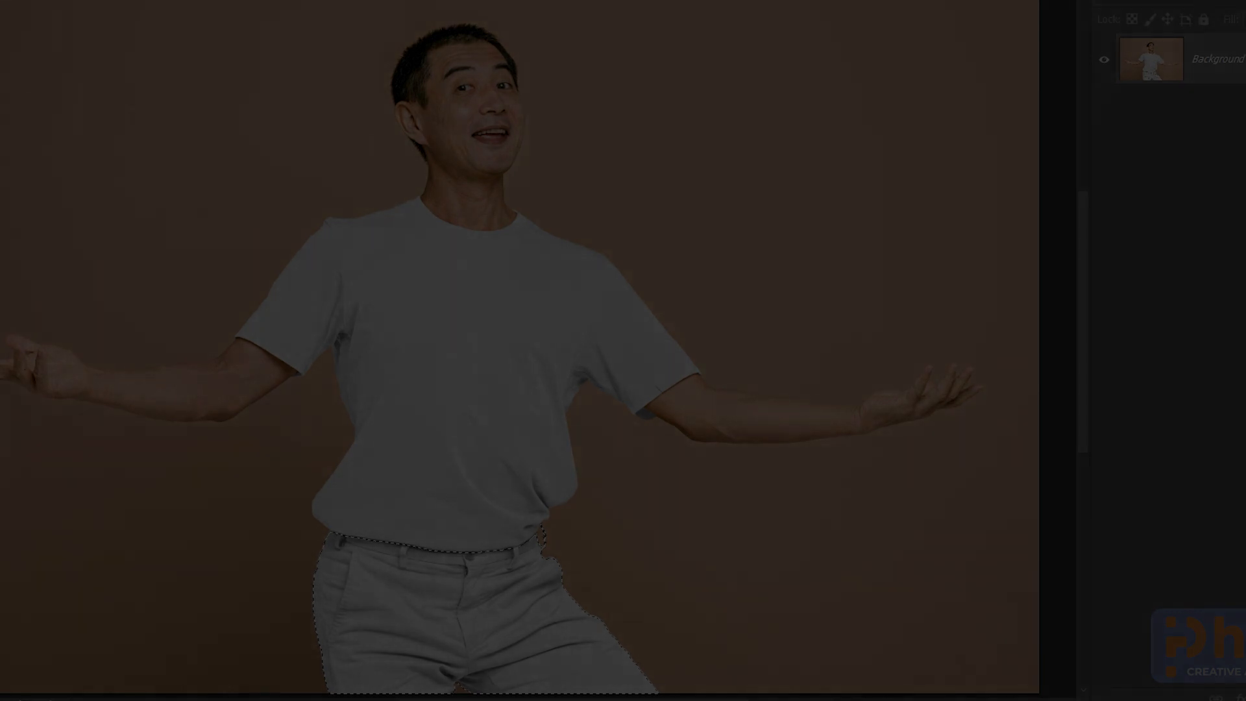